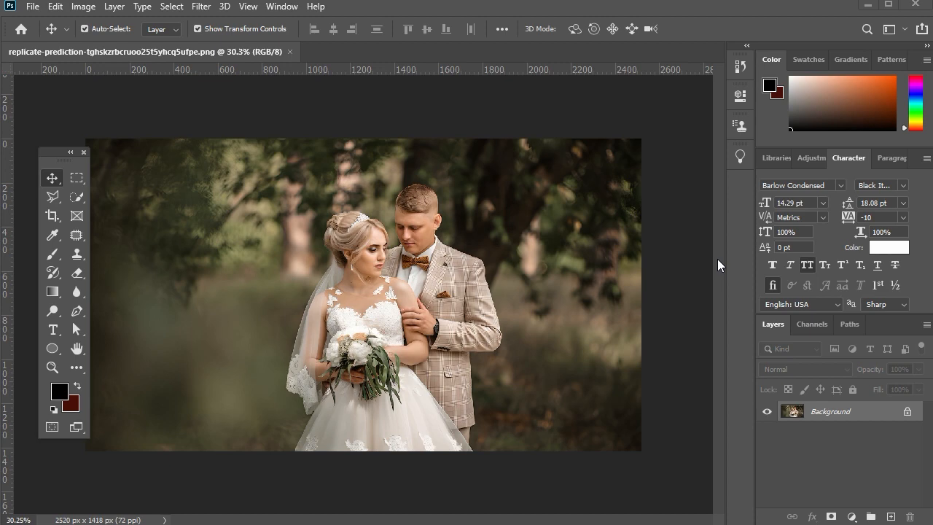
- Unlock the Background layer holding the wedding photo and convert it to a smart object
scroll(443, 265, "up", 2)
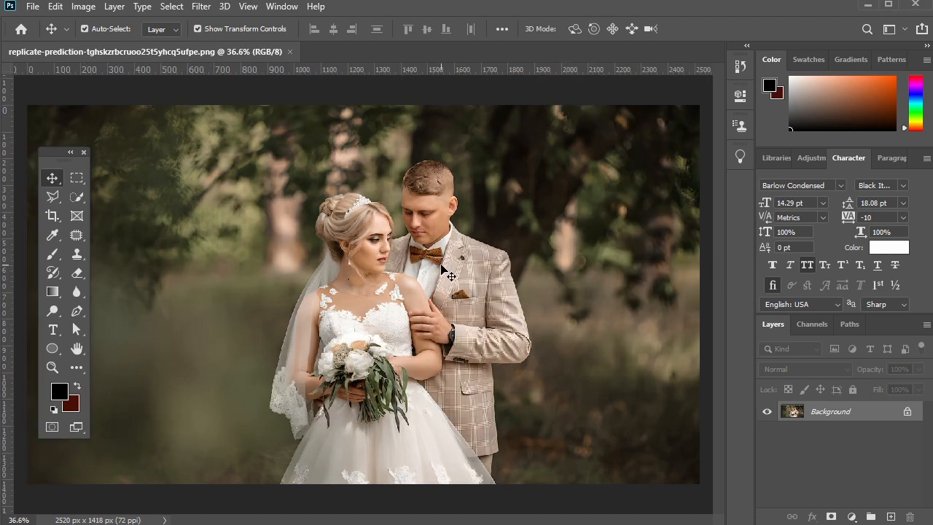
left_click(908, 412)
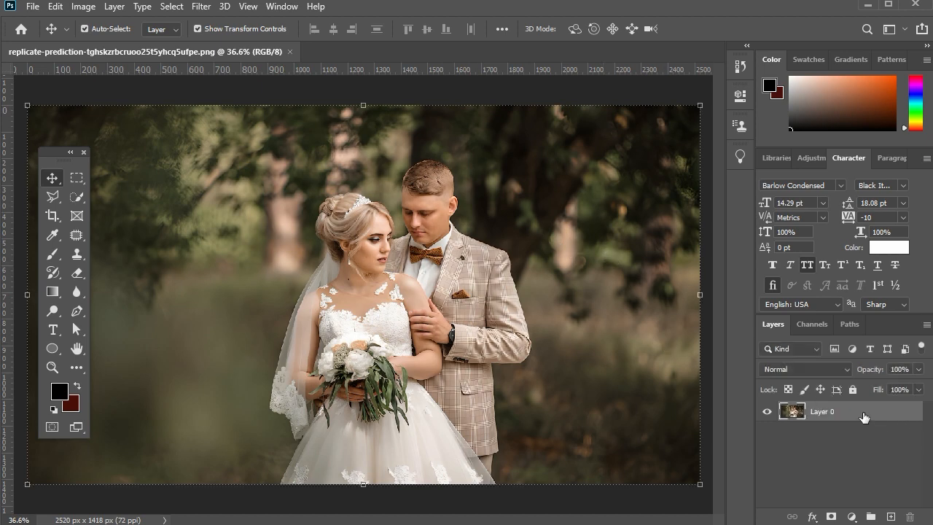
right_click(863, 416)
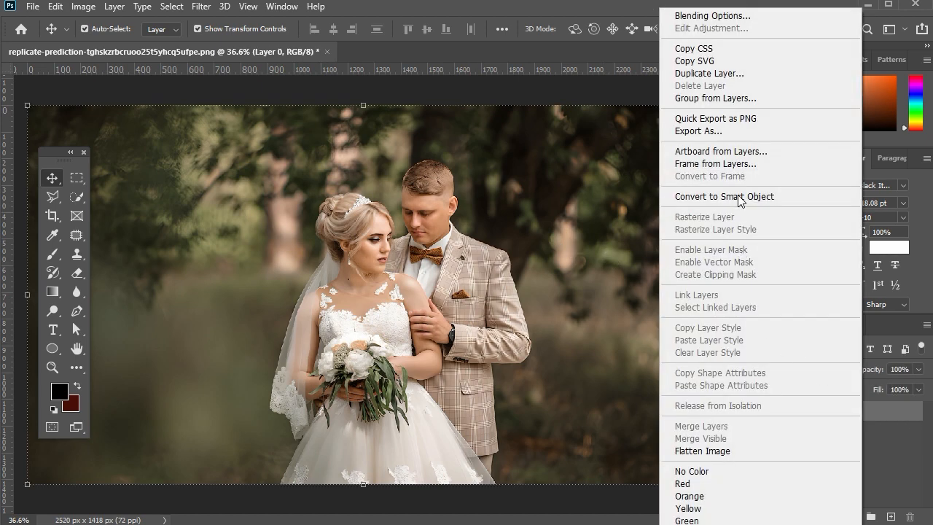
left_click(737, 197)
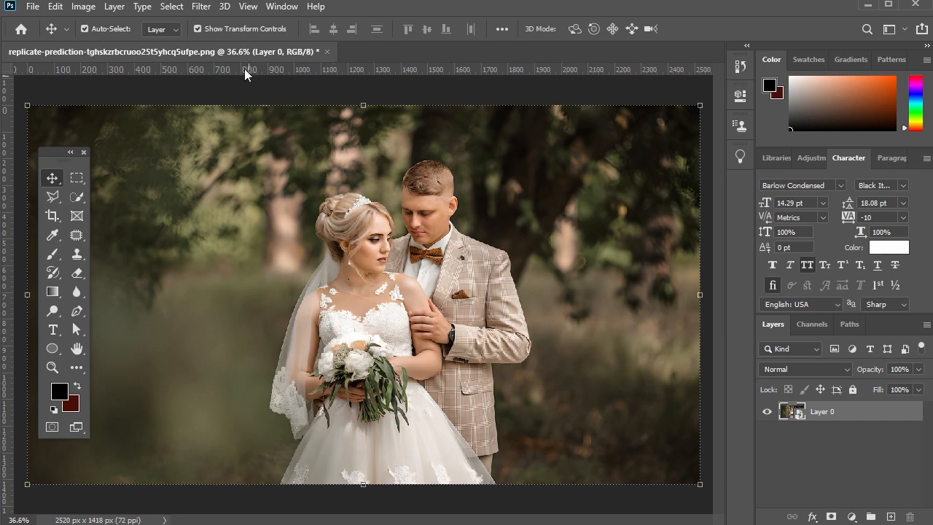
- Start the Camera Raw Filter on the photo layer and set its white balance to Tint +10 and Temperature +5
left_click(202, 7)
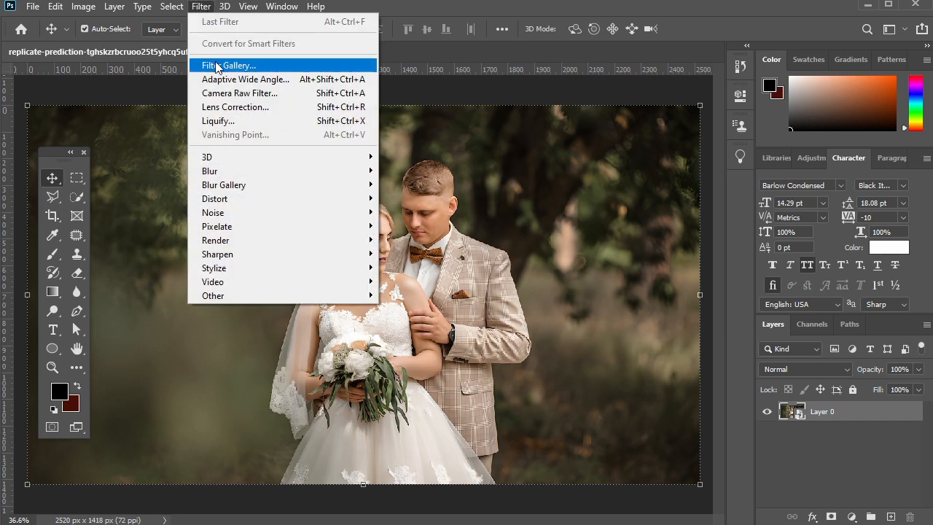
left_click(223, 89)
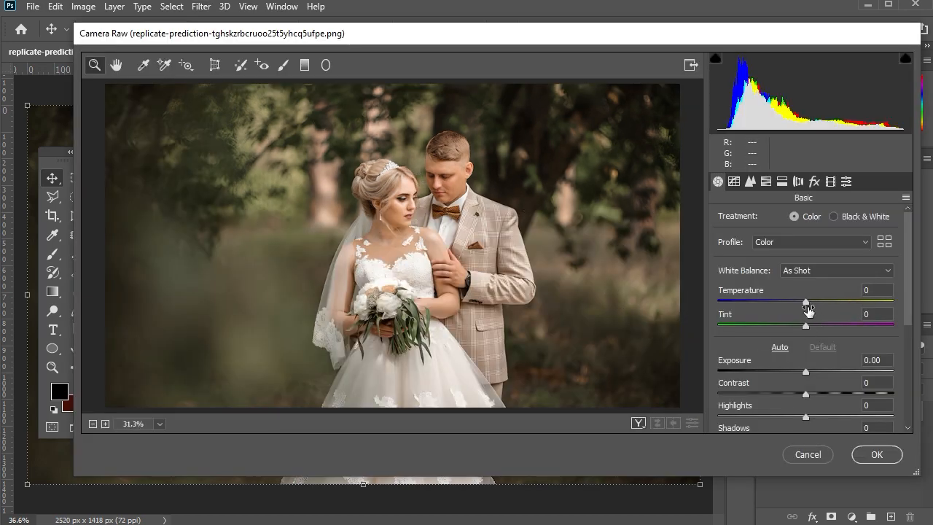
left_click_drag(807, 309, 815, 311)
key("Up")
key("Up")
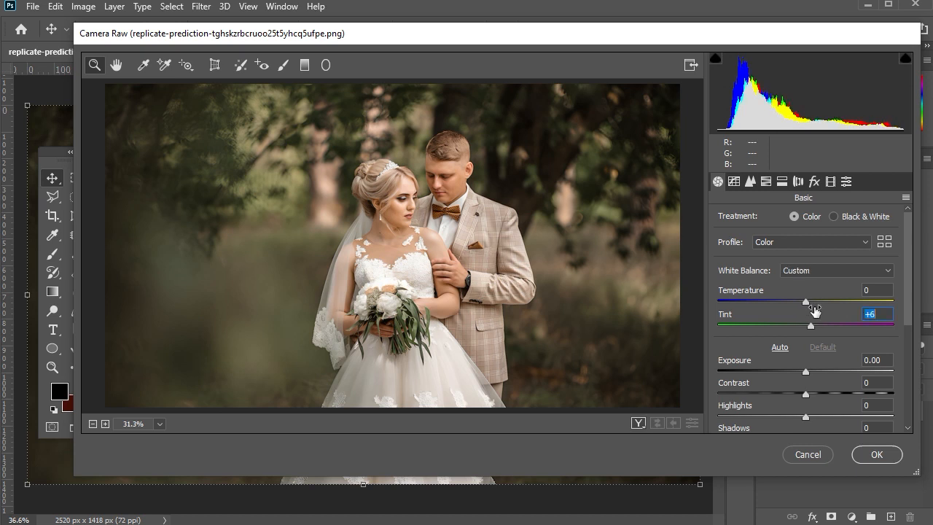
key("Up")
type("10")
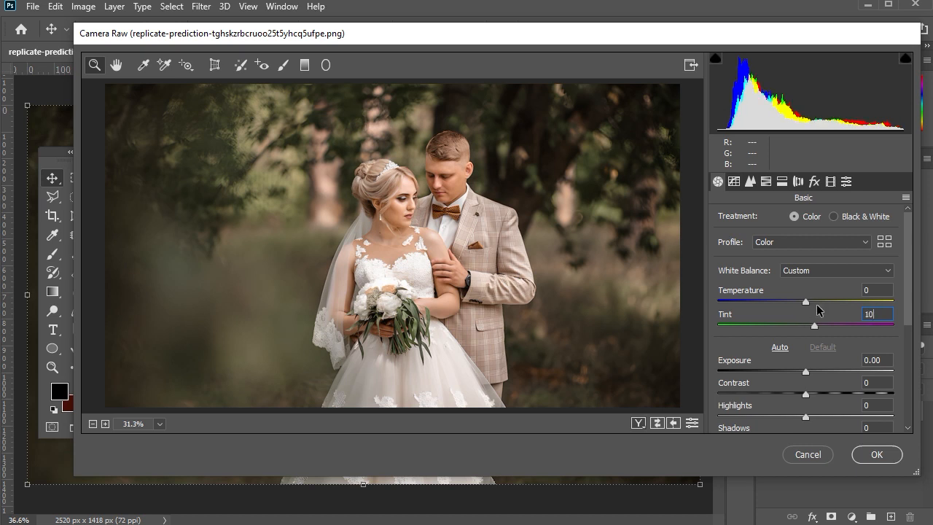
left_click(882, 289)
type("5")
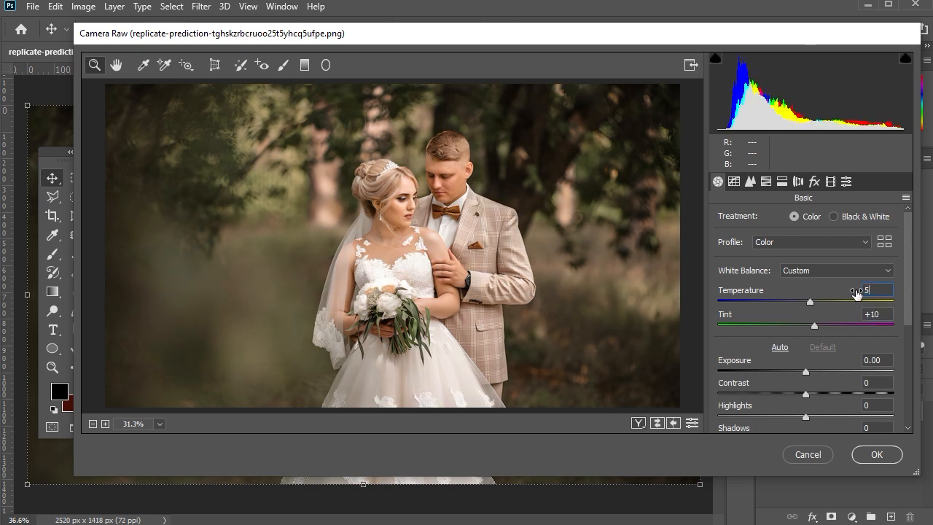
- Set the photo's Exposure to -0.10 and its Contrast to +11
left_click(881, 360)
type("0.1")
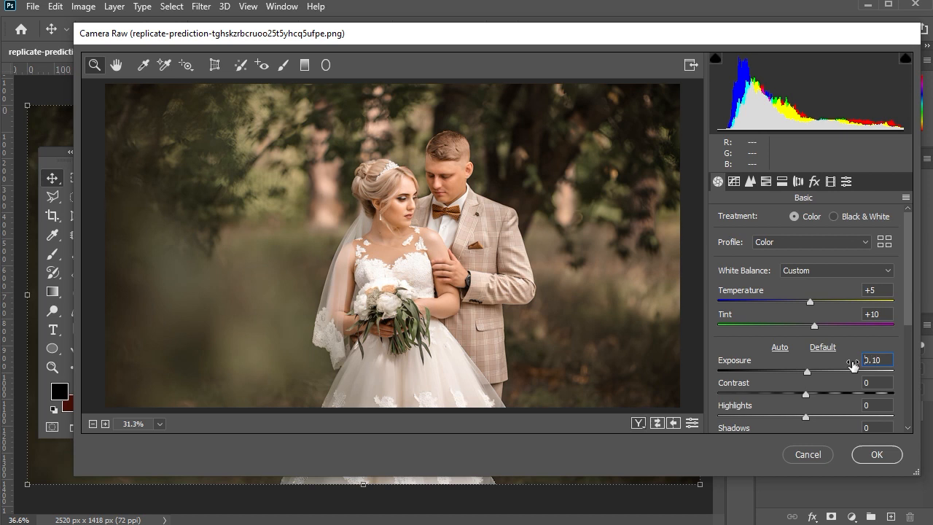
type("-")
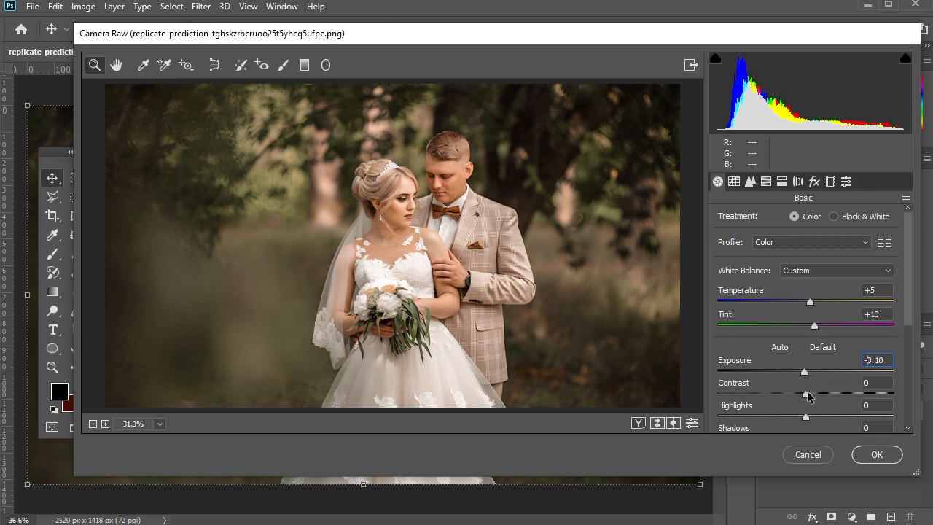
left_click_drag(804, 394, 816, 397)
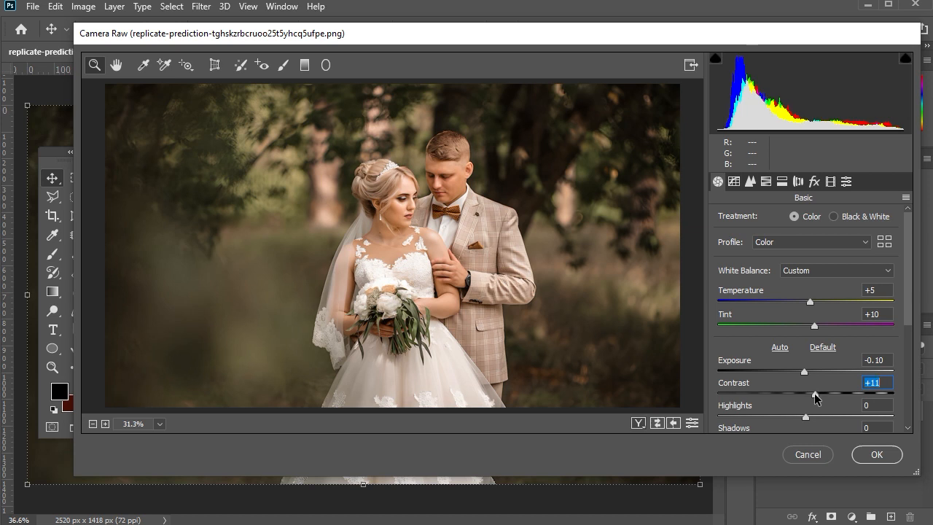
- Raise the Highlights to +21 and reduce the Texture to -10
left_click_drag(805, 416, 825, 418)
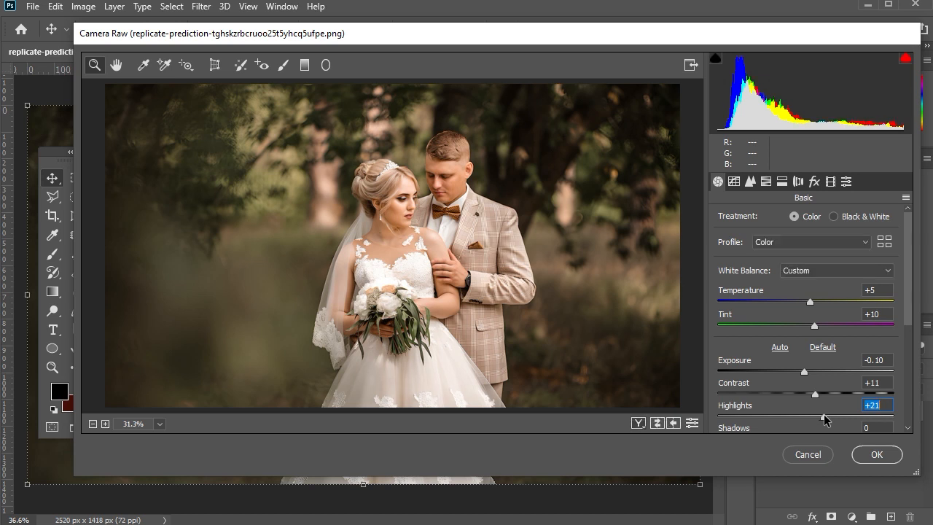
scroll(816, 357, "down", 5)
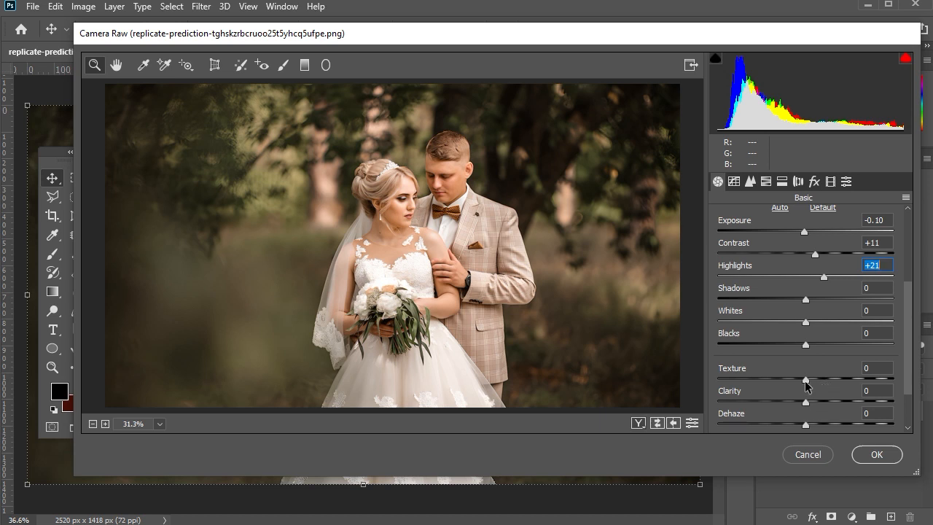
left_click_drag(806, 382, 796, 380)
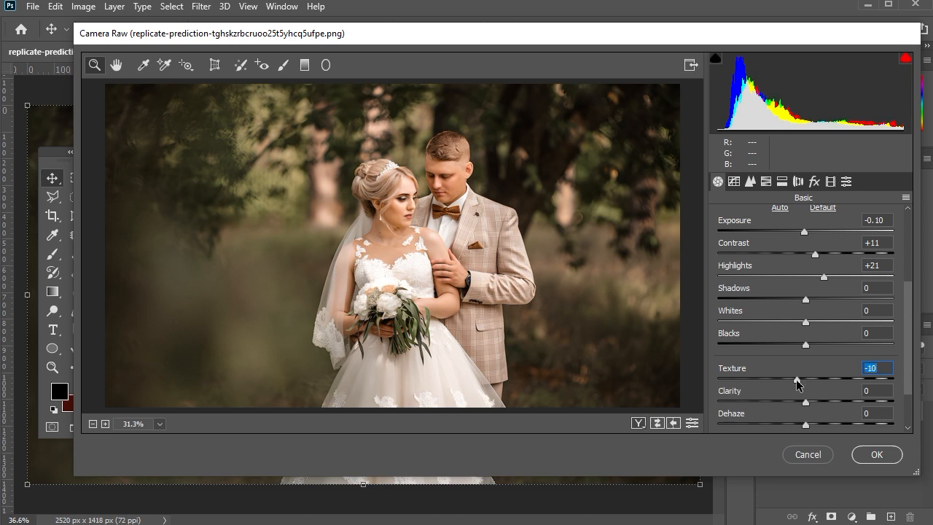
- In the HSL adjustments, set the Reds hue to +21 and shift the Yellows hue toward orange
scroll(798, 384, "down", 3)
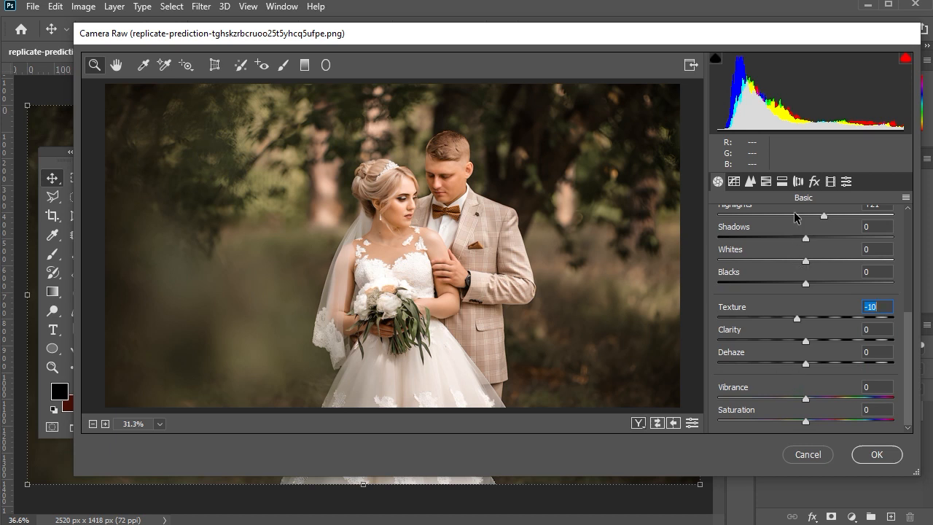
left_click(766, 181)
left_click(729, 220)
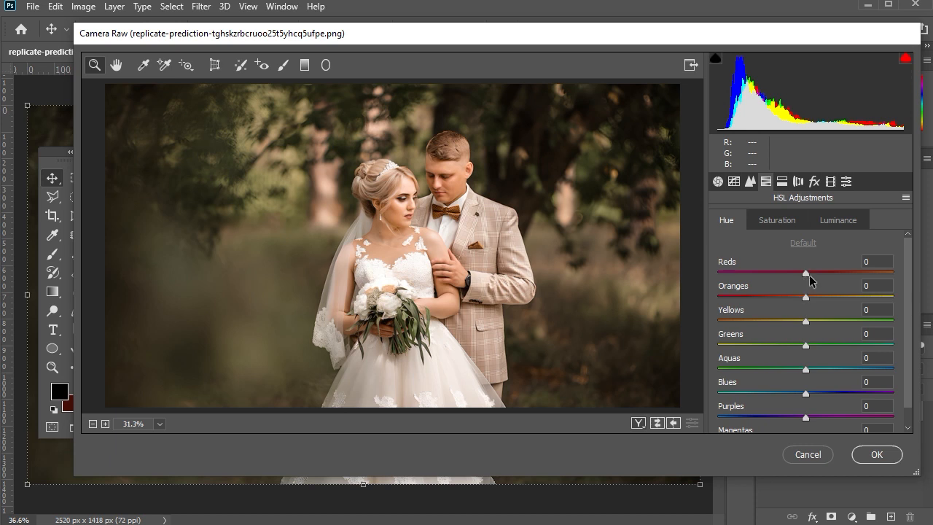
left_click_drag(809, 274, 826, 279)
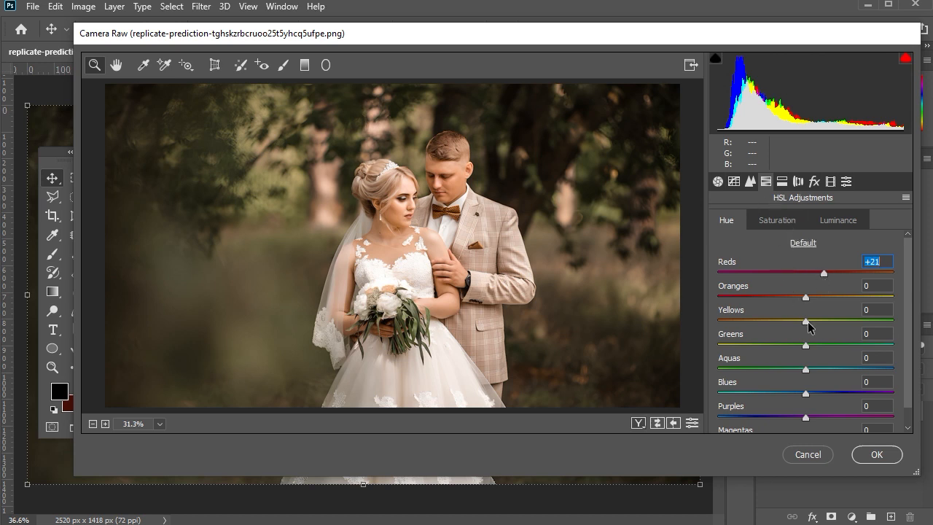
left_click_drag(808, 322, 783, 320)
- Lower the Yellows luminance to -30 in the HSL adjustments
left_click(787, 221)
left_click(840, 221)
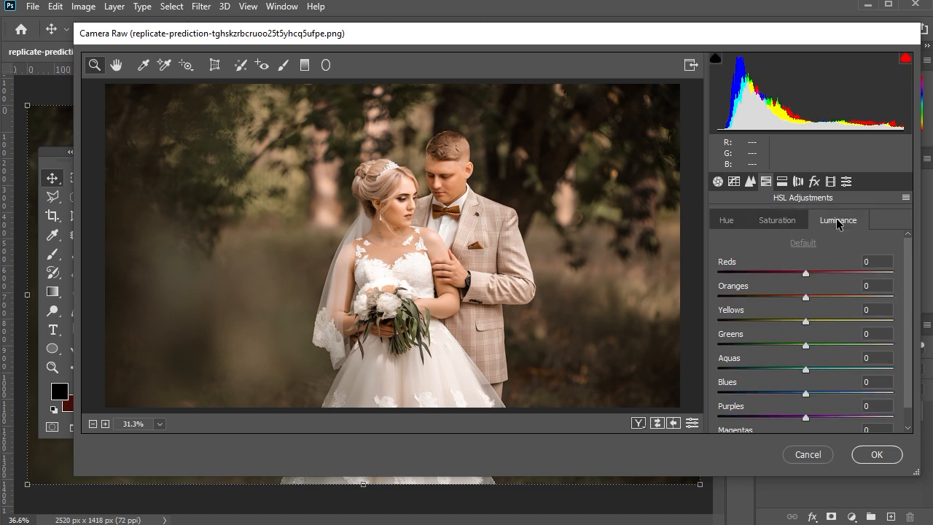
left_click_drag(806, 321, 779, 320)
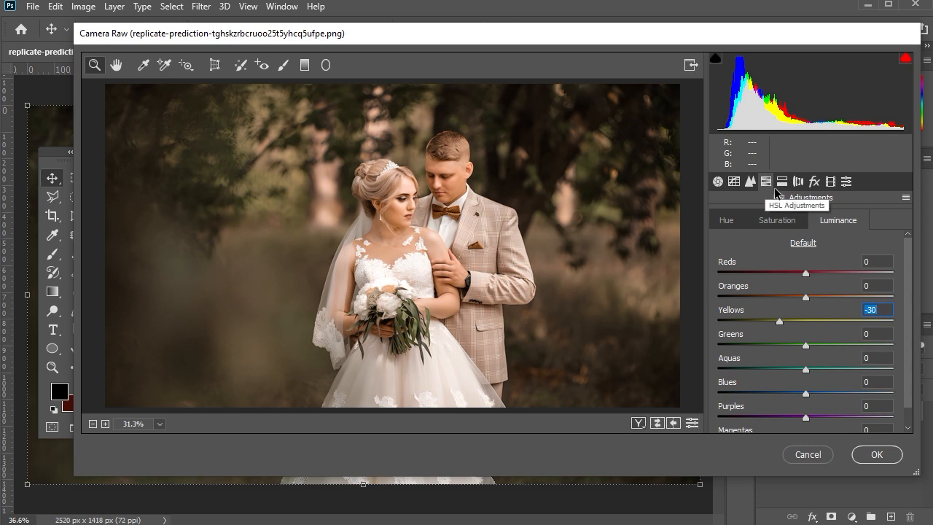
- Add a subtle dark post-crop vignette with an Amount of -5 in the effects settings
left_click(814, 181)
scroll(773, 317, "down", 2)
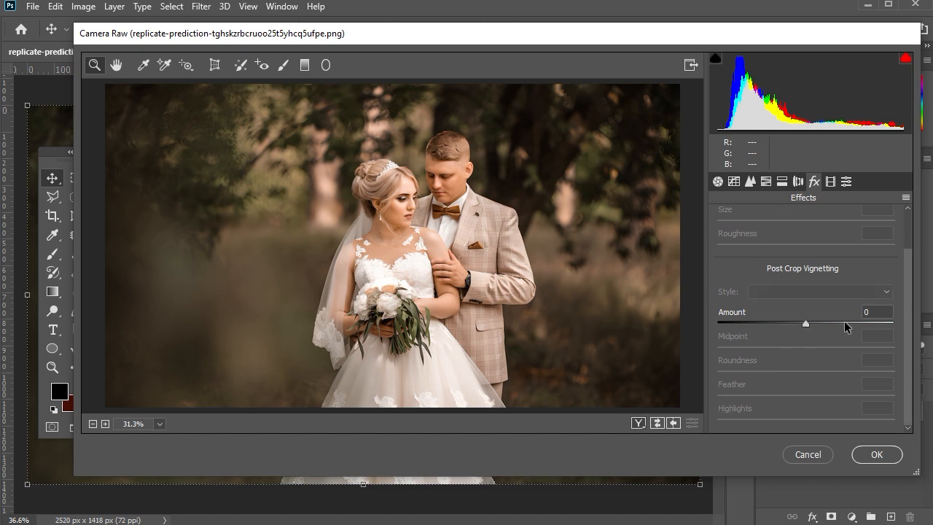
left_click_drag(806, 326, 801, 325)
double_click(811, 328)
key("Tab")
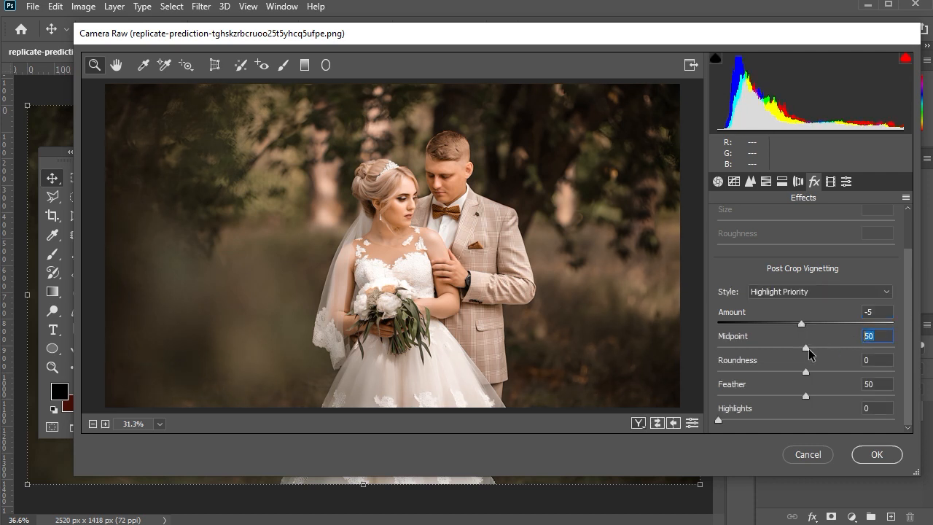
- Shape the vignette with Midpoint 42, Roundness +100 and Feather 70
left_click_drag(807, 353, 795, 354)
left_click_drag(805, 373, 932, 364)
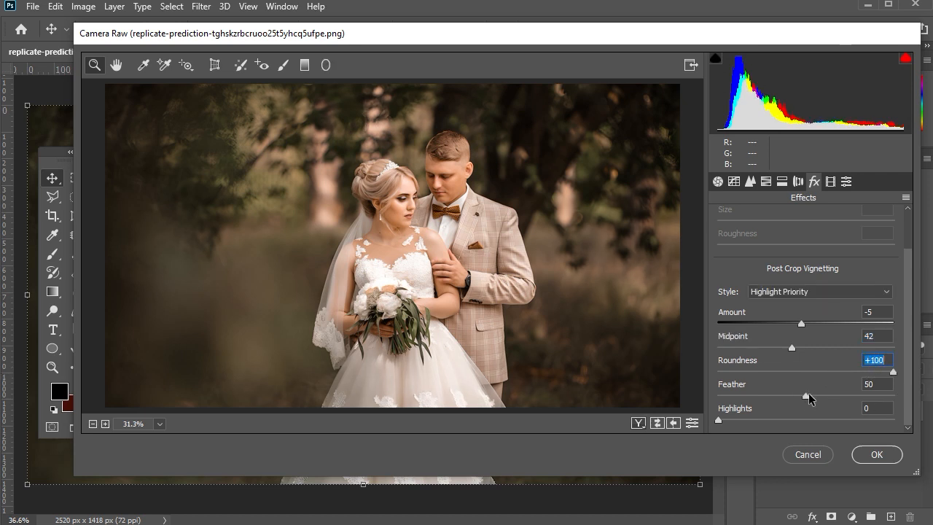
left_click_drag(809, 398, 842, 391)
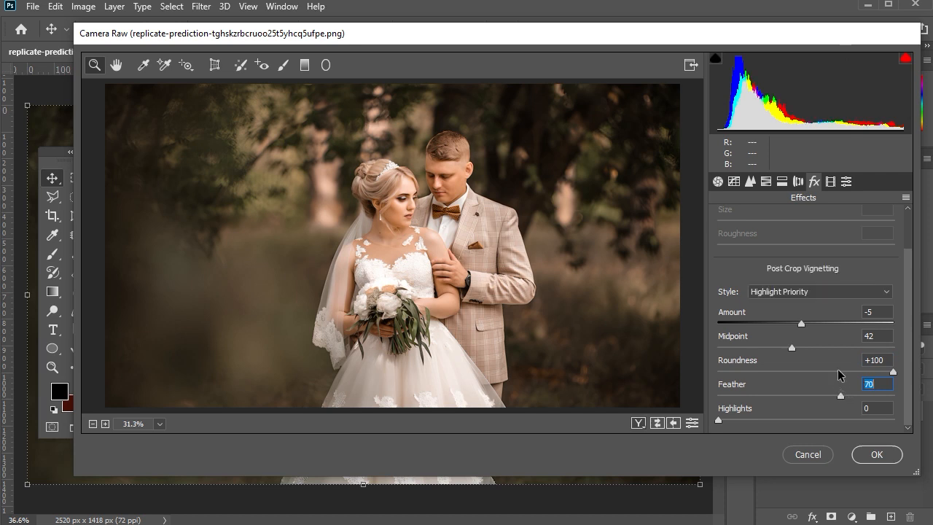
- In the camera calibration settings, set the Red Primary hue to +11 and saturation to +5
left_click(833, 182)
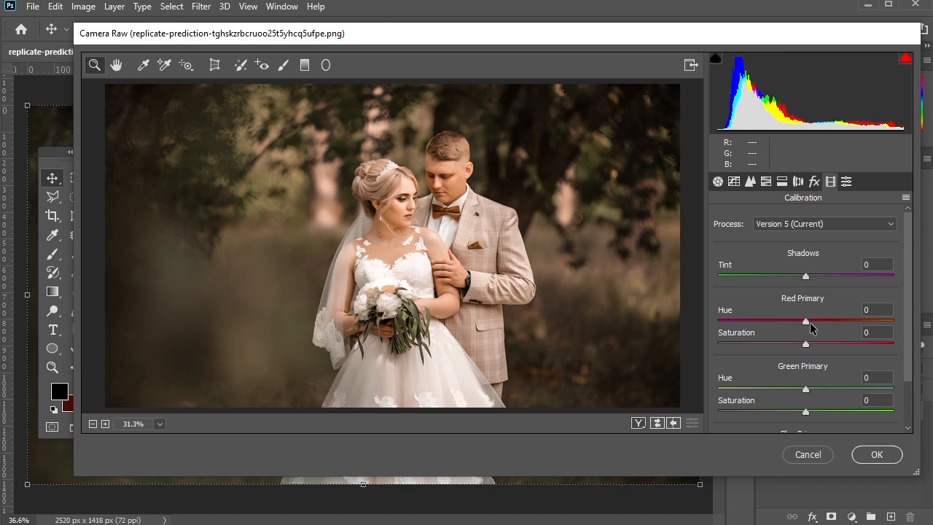
left_click_drag(806, 321, 816, 328)
left_click_drag(805, 343, 814, 349)
scroll(829, 366, "down", 1)
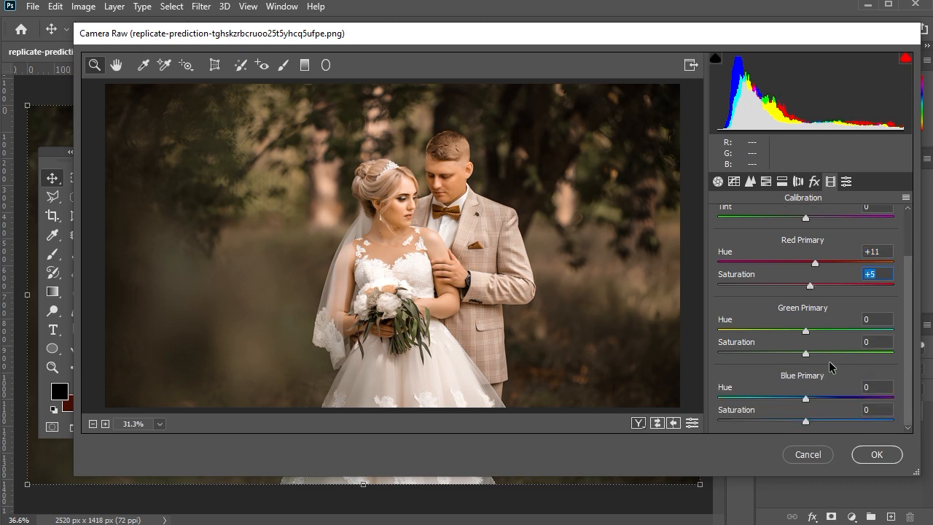
- Set Green Primary to hue +21 and saturation -14, Blue Primary to hue -12 and saturation +10, and apply the filter
left_click_drag(806, 330, 824, 333)
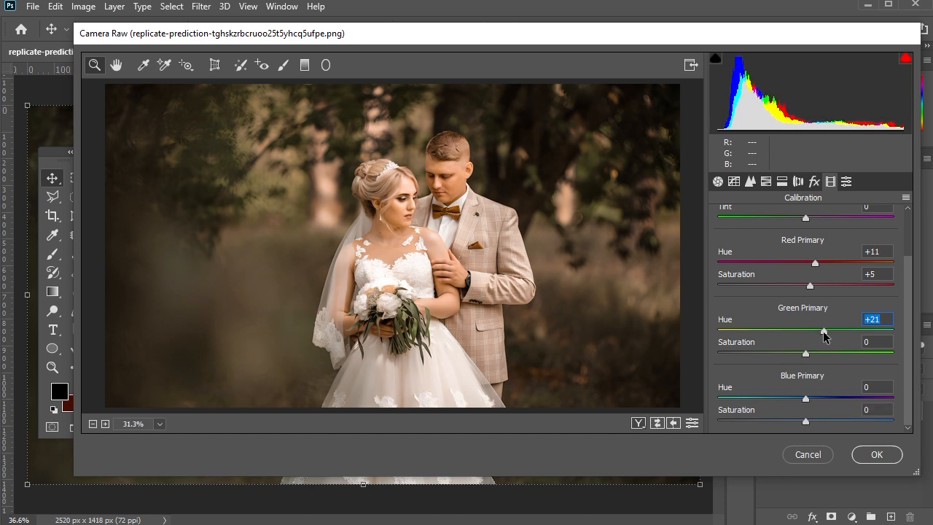
left_click_drag(797, 357, 798, 357)
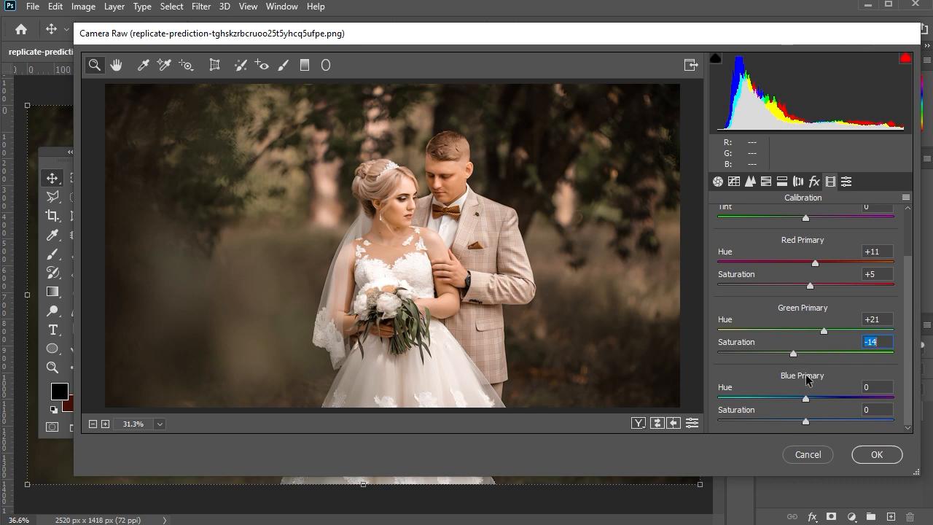
left_click_drag(806, 399, 814, 426)
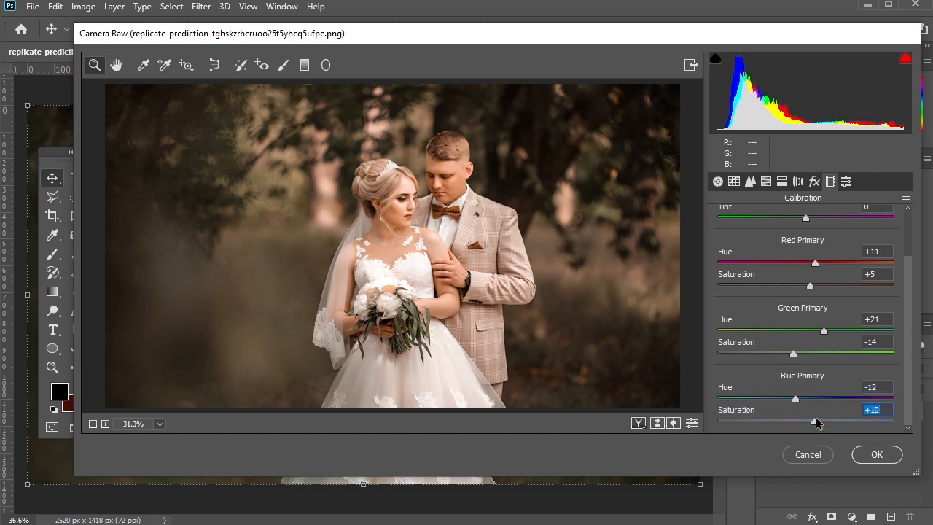
left_click(878, 454)
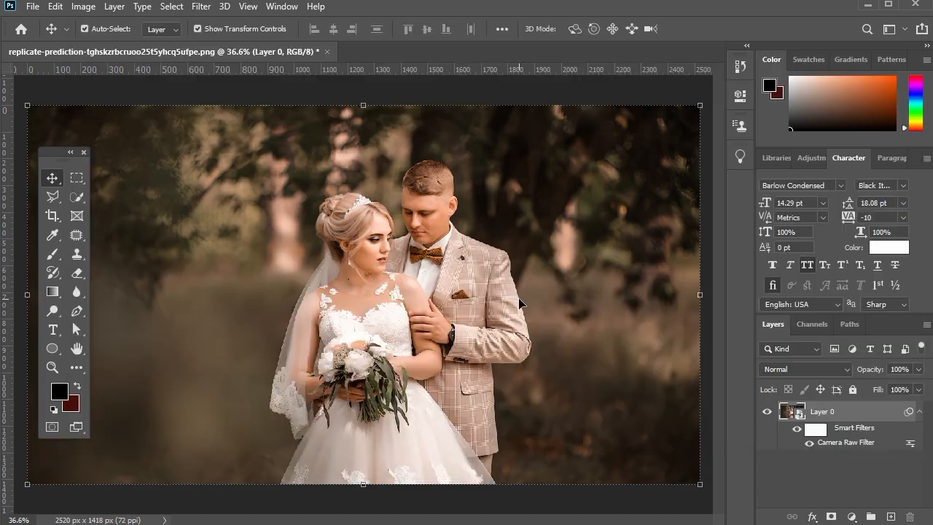
- Duplicate the graded photo layer and collapse the smart filter lists of both layers
key("ctrl+j")
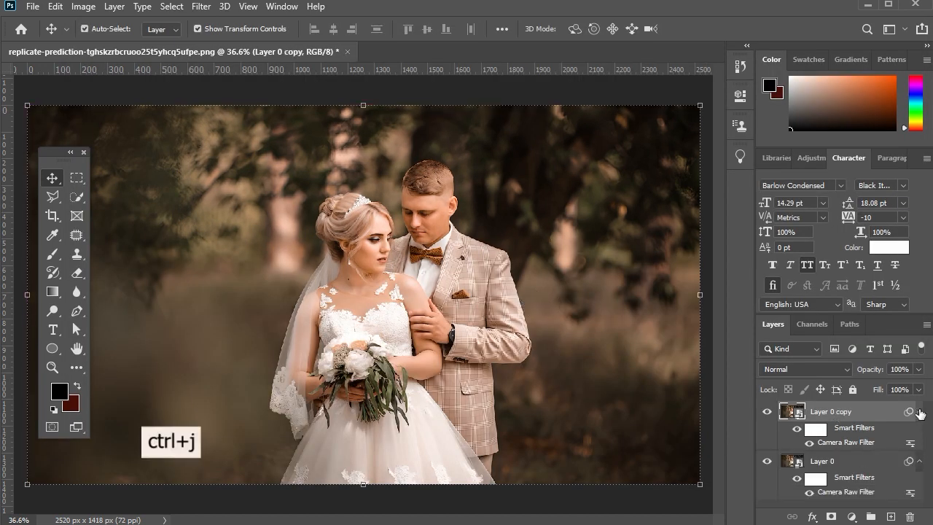
left_click(919, 412)
left_click(919, 432)
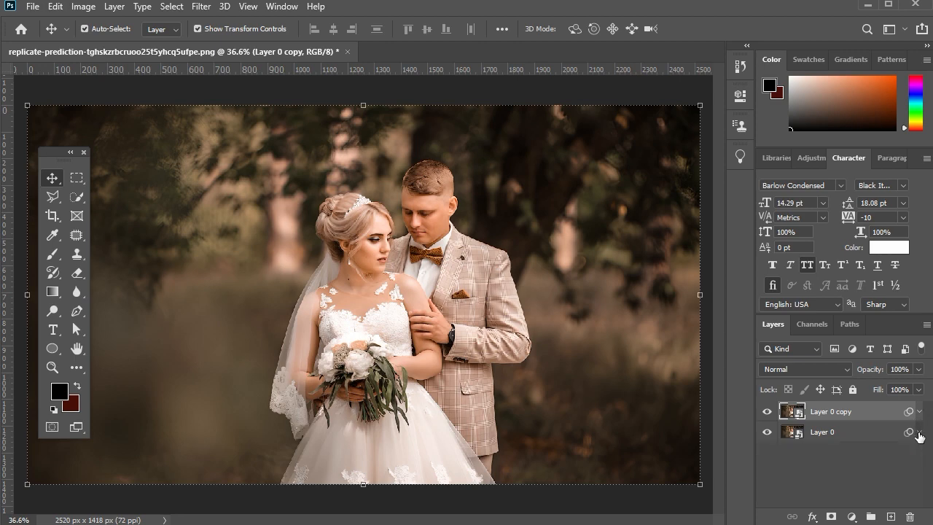
- Apply a Gaussian Blur with a 15-pixel radius to the duplicated photo layer
left_click(202, 7)
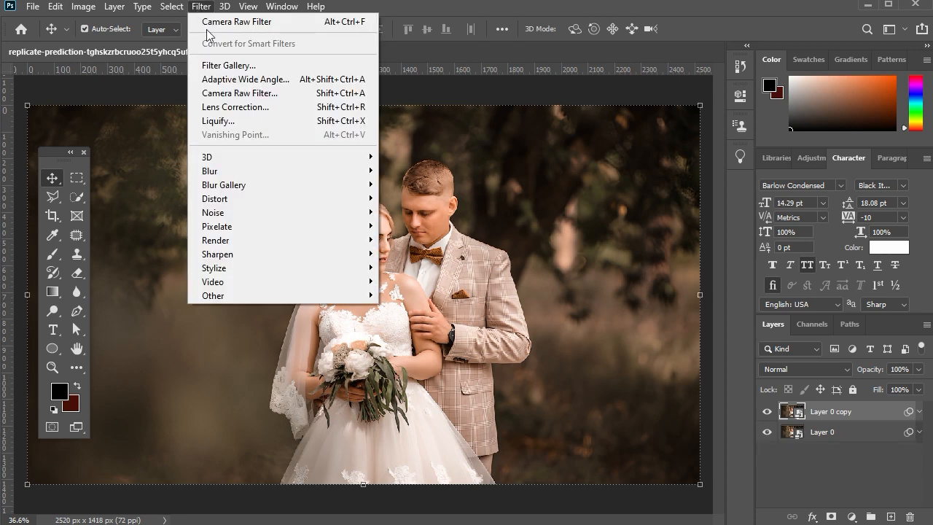
mouse_move(226, 171)
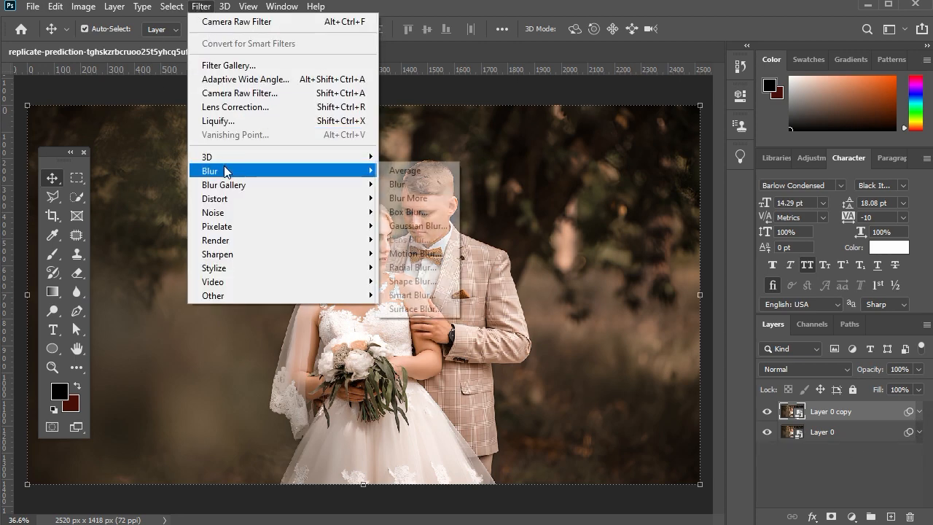
left_click(423, 227)
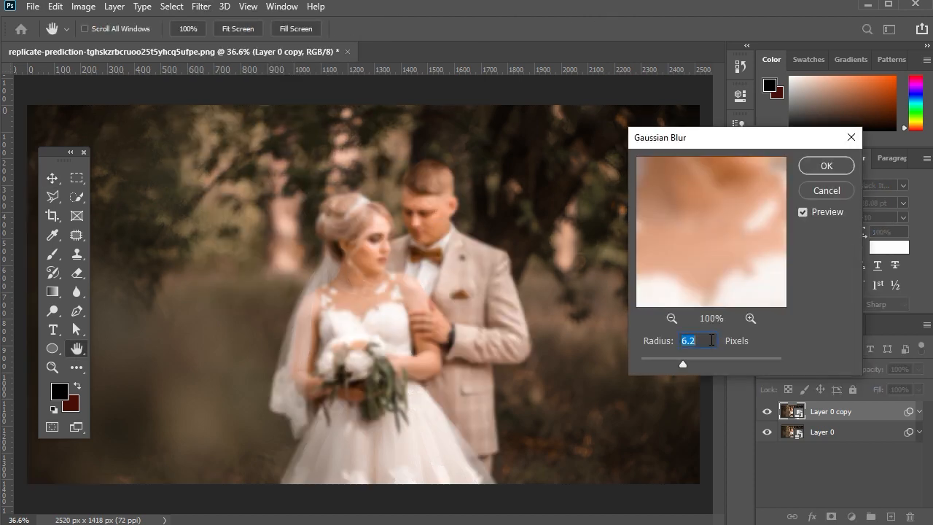
type("15")
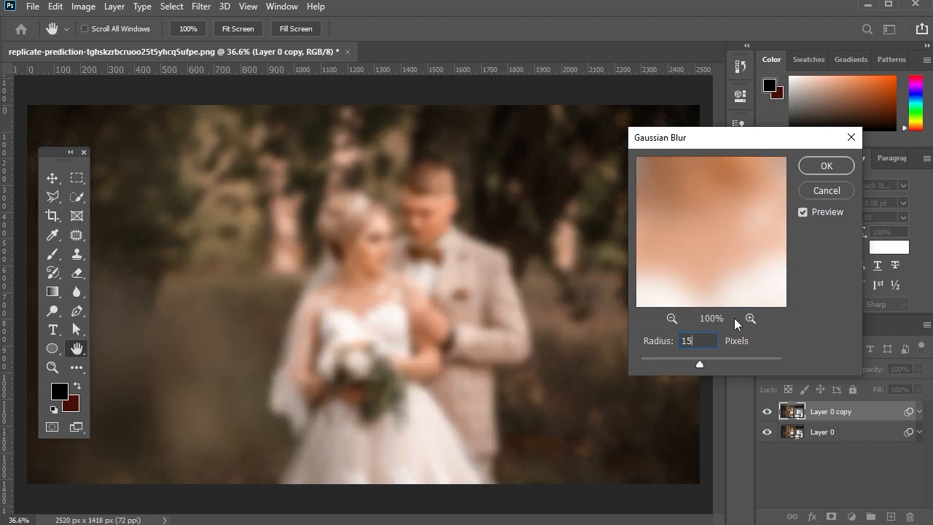
left_click(826, 167)
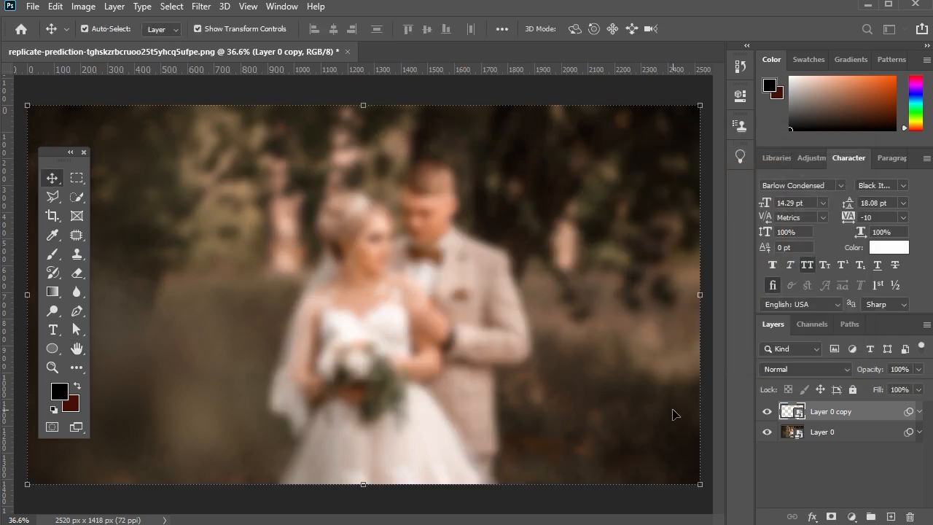
- Add a layer mask to the blurred copy, paint the couple sharp with a black brush, and reduce the brush to 100 px
left_click(830, 516)
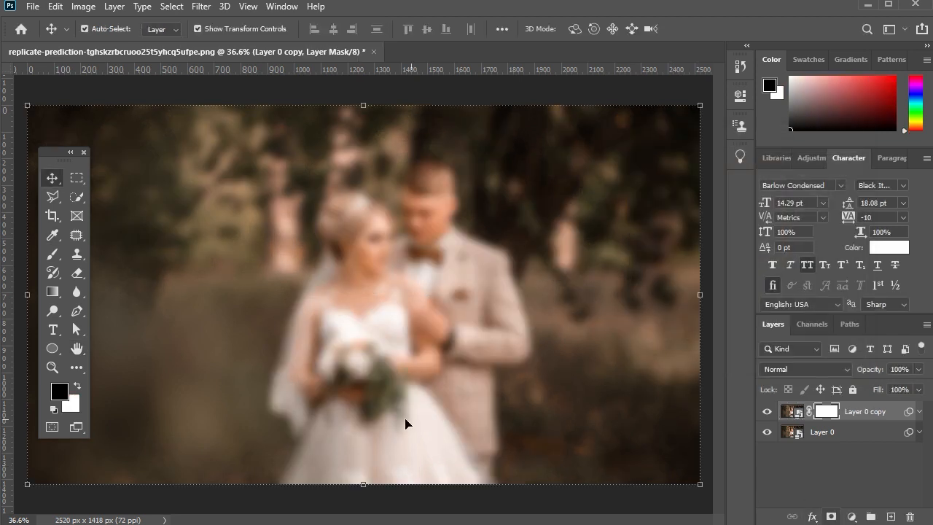
left_click(52, 253)
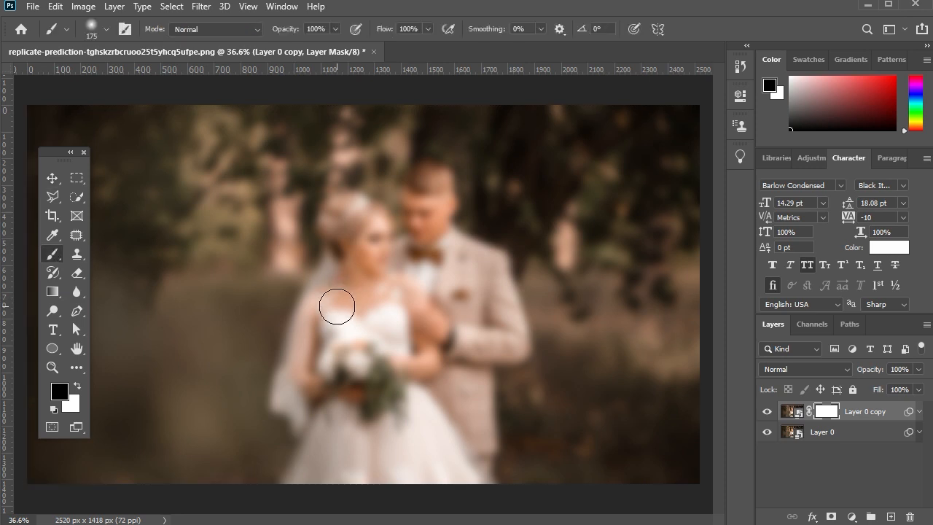
mouse_move(417, 374)
left_mouse_down()
mouse_move(421, 464)
mouse_move(448, 414)
mouse_move(448, 478)
mouse_move(461, 487)
mouse_move(471, 455)
mouse_move(468, 489)
mouse_move(473, 362)
mouse_move(460, 424)
mouse_move(473, 456)
mouse_move(479, 440)
mouse_move(469, 462)
mouse_move(479, 491)
mouse_move(403, 468)
mouse_move(376, 423)
mouse_move(329, 475)
mouse_move(328, 451)
mouse_move(282, 483)
mouse_move(329, 445)
mouse_move(317, 458)
mouse_move(332, 414)
mouse_move(317, 421)
mouse_move(349, 335)
mouse_move(346, 406)
mouse_move(408, 327)
mouse_move(418, 378)
mouse_move(470, 360)
mouse_move(467, 305)
mouse_move(413, 297)
mouse_move(432, 238)
mouse_move(401, 307)
mouse_move(378, 253)
mouse_move(382, 221)
mouse_move(380, 246)
mouse_move(372, 219)
mouse_move(351, 209)
mouse_move(340, 220)
mouse_move(343, 211)
mouse_move(334, 221)
mouse_move(346, 246)
mouse_move(339, 243)
mouse_move(291, 399)
mouse_move(313, 437)
mouse_move(300, 382)
mouse_move(329, 288)
mouse_move(301, 393)
mouse_move(305, 349)
mouse_move(342, 265)
mouse_move(344, 234)
mouse_move(332, 226)
mouse_move(348, 212)
mouse_move(375, 228)
mouse_move(383, 261)
mouse_move(413, 255)
mouse_move(431, 238)
mouse_move(435, 215)
mouse_move(425, 190)
mouse_move(410, 185)
mouse_move(435, 172)
mouse_move(446, 209)
mouse_move(434, 172)
mouse_move(421, 172)
mouse_move(416, 227)
mouse_move(452, 253)
mouse_move(446, 237)
mouse_move(470, 264)
mouse_move(450, 242)
mouse_move(489, 258)
mouse_move(510, 322)
mouse_move(503, 348)
mouse_move(493, 323)
mouse_move(487, 335)
mouse_move(513, 353)
mouse_move(519, 344)
mouse_move(503, 288)
left_mouse_up()
key("bracketleft")
key("bracketleft")
key("bracketleft")
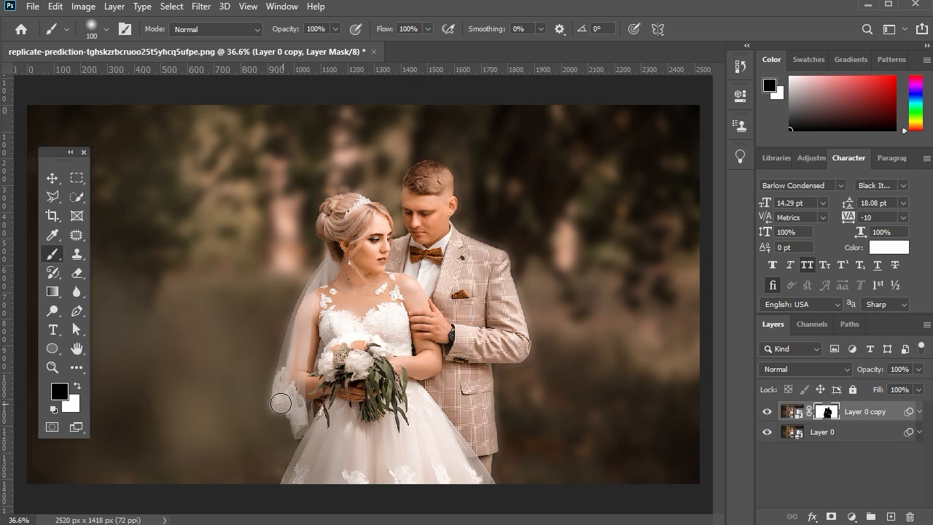
- Refine the mask along the bride's veil and the groom's outline, lowering the brush opacity to 32% for the edges
mouse_move(284, 408)
left_mouse_down()
mouse_move(307, 447)
mouse_move(293, 468)
left_mouse_up()
mouse_move(291, 388)
left_mouse_down()
mouse_move(296, 336)
mouse_move(332, 260)
left_mouse_up()
left_click_drag(275, 29, 241, 29)
mouse_move(274, 401)
left_mouse_down()
mouse_move(284, 364)
mouse_move(277, 399)
mouse_move(296, 438)
left_mouse_up()
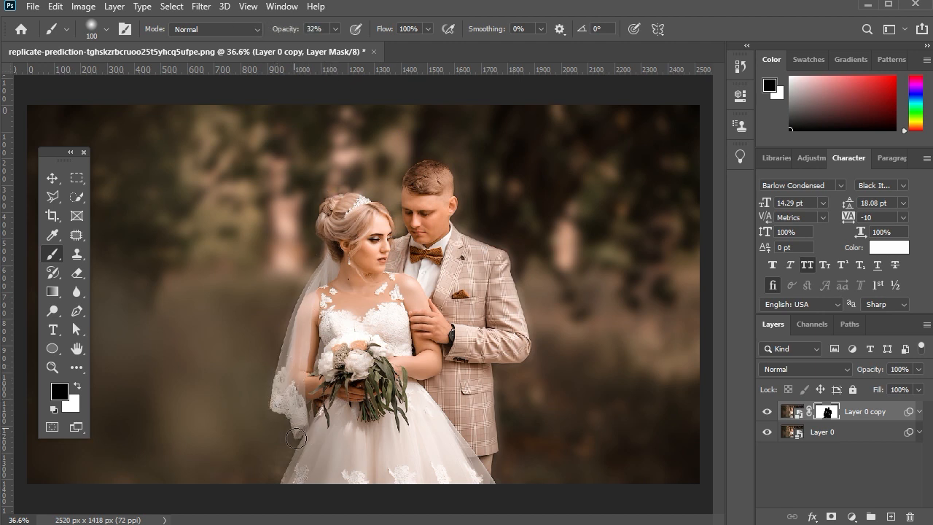
left_click_drag(498, 472, 497, 411)
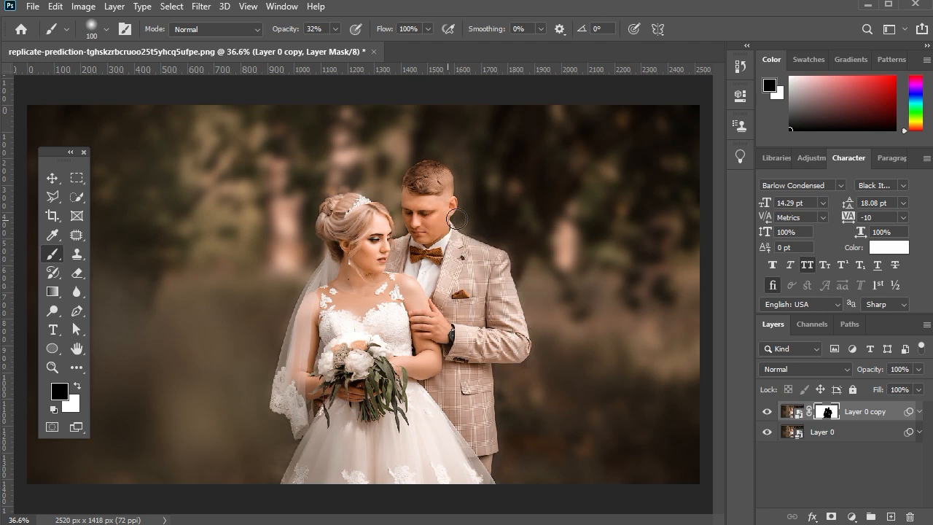
mouse_move(456, 219)
left_mouse_down()
mouse_move(449, 175)
mouse_move(428, 159)
left_mouse_up()
key("v")
scroll(519, 261, "down", 3)
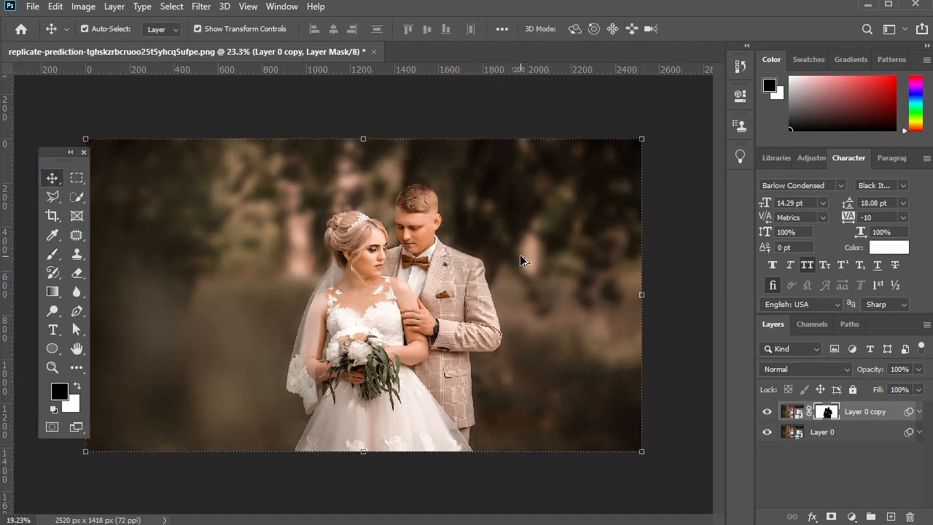
- Bring the falling-leaves image in above the photo layers and scale it to 393.75% to cover the canvas
left_click(623, 387)
scroll(368, 218, "up", 6)
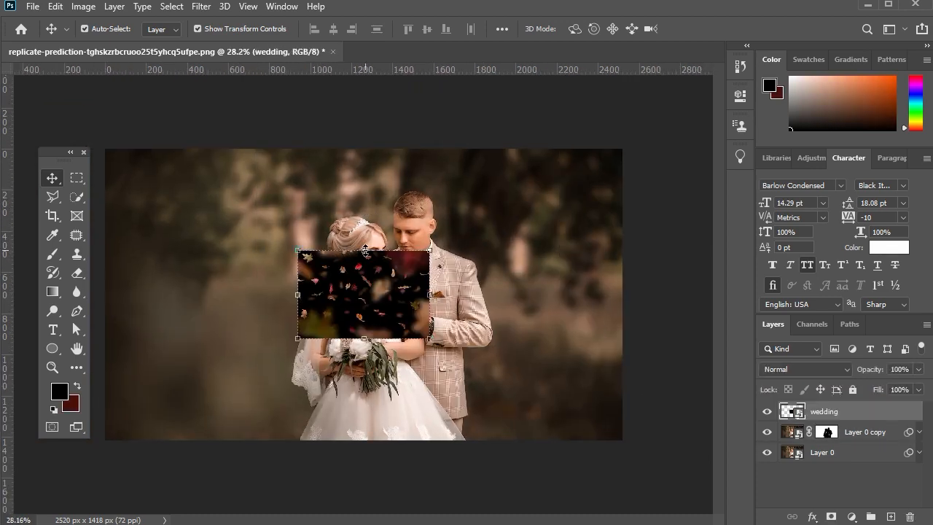
left_click_drag(365, 251, 365, 149)
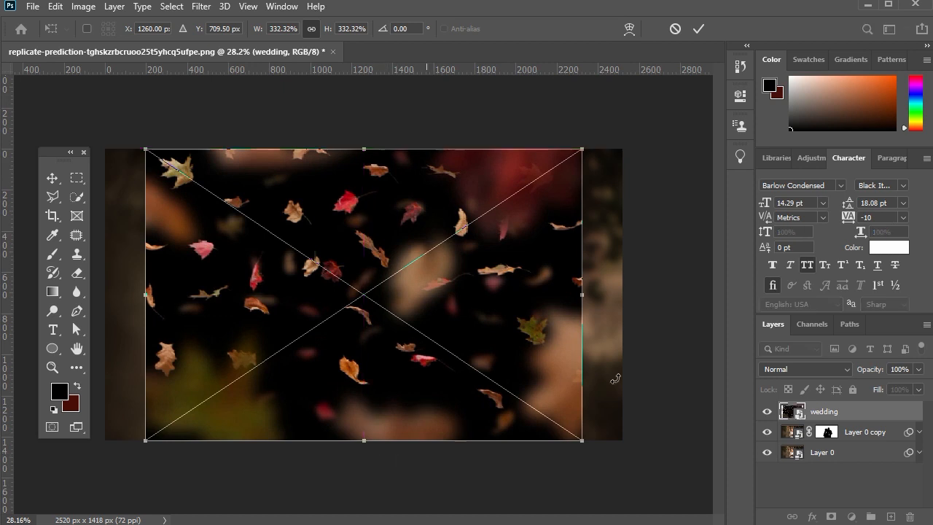
left_click_drag(593, 295, 624, 294)
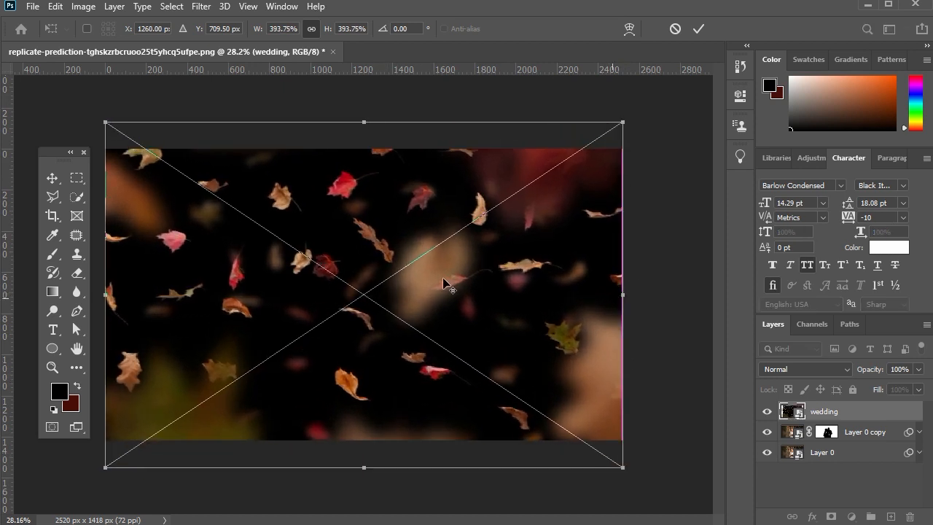
left_click(53, 178)
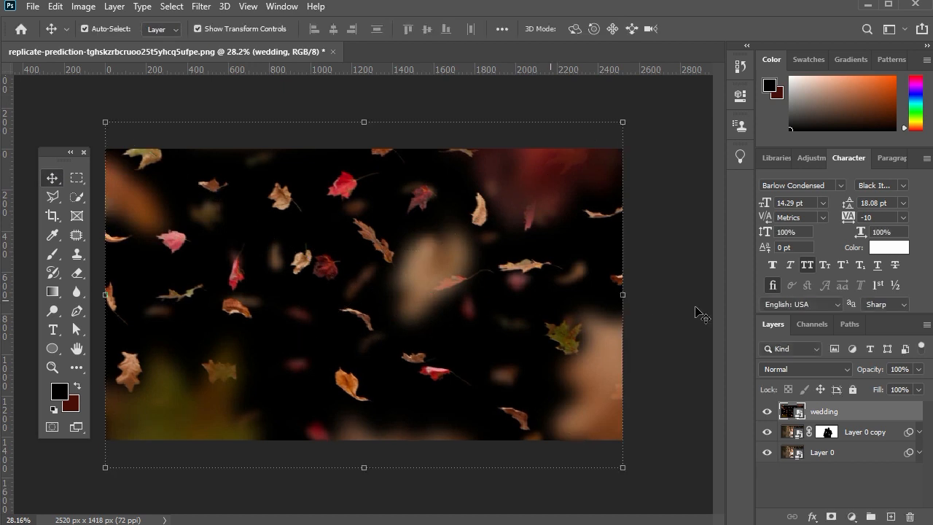
- Set the leaves layer's blending mode to Lighter Color and add a layer mask to it
left_click(816, 370)
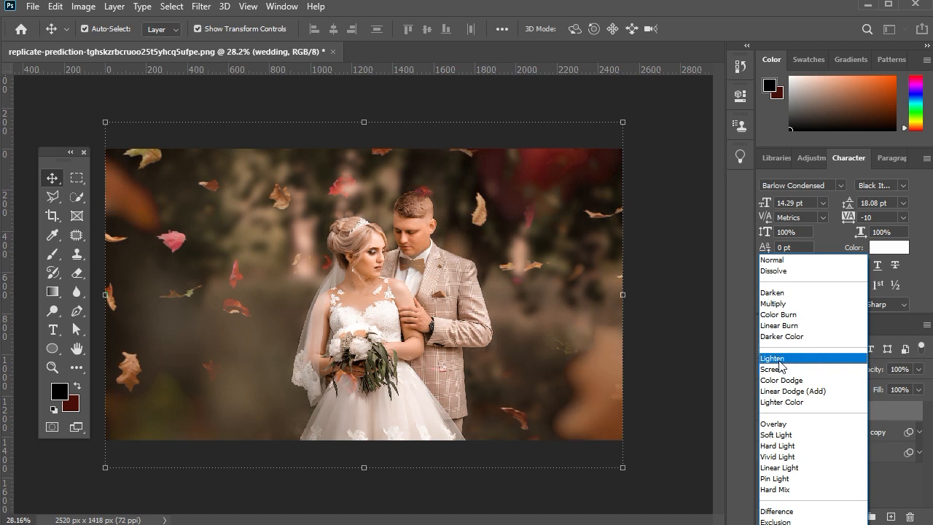
left_click(785, 409)
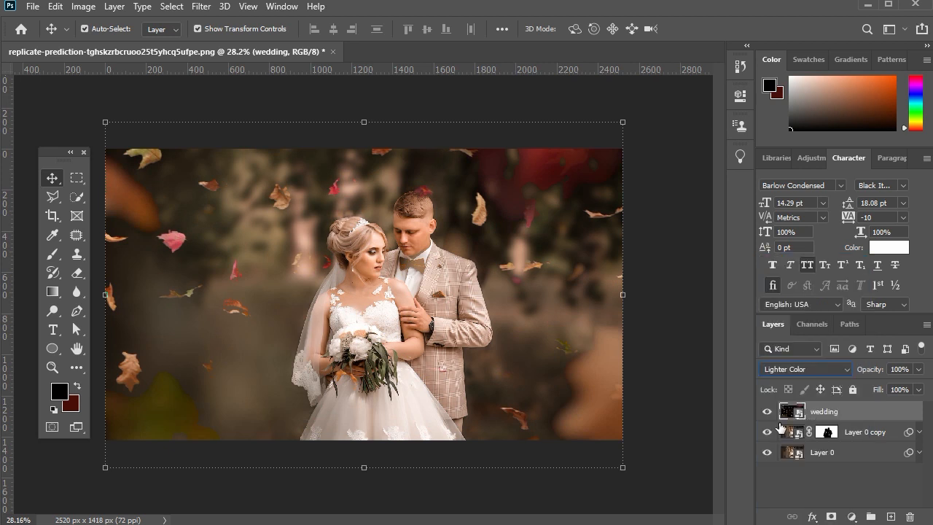
left_click(831, 516)
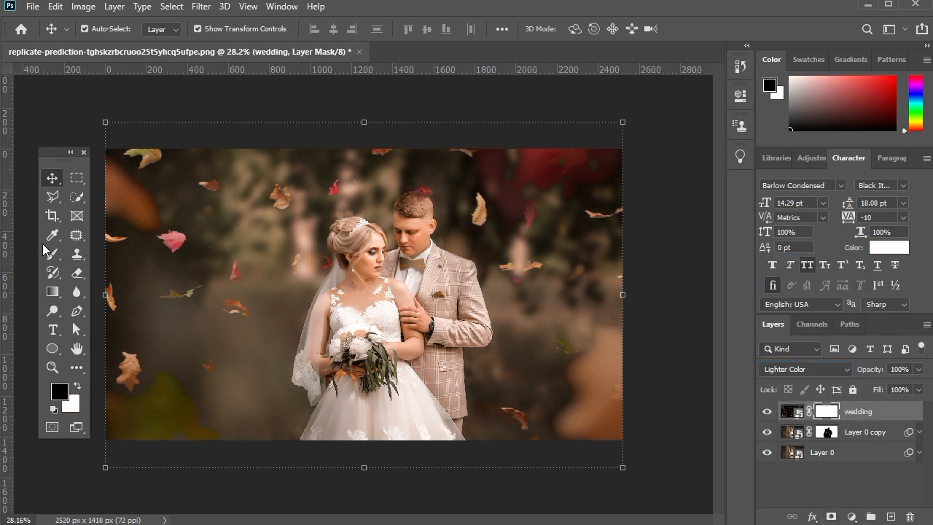
- Dab black on the leaves mask over the couple with a 500 px brush at 32% opacity
left_click(52, 254)
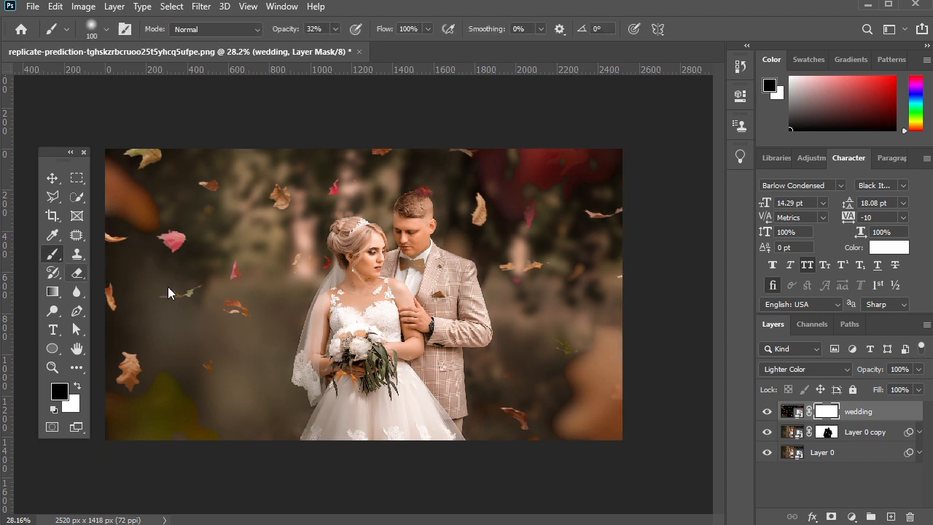
key("bracketright")
key("bracketright")
key("bracketright")
key("bracketright")
key("bracketright")
key("bracketright")
key("bracketright")
left_click(414, 274)
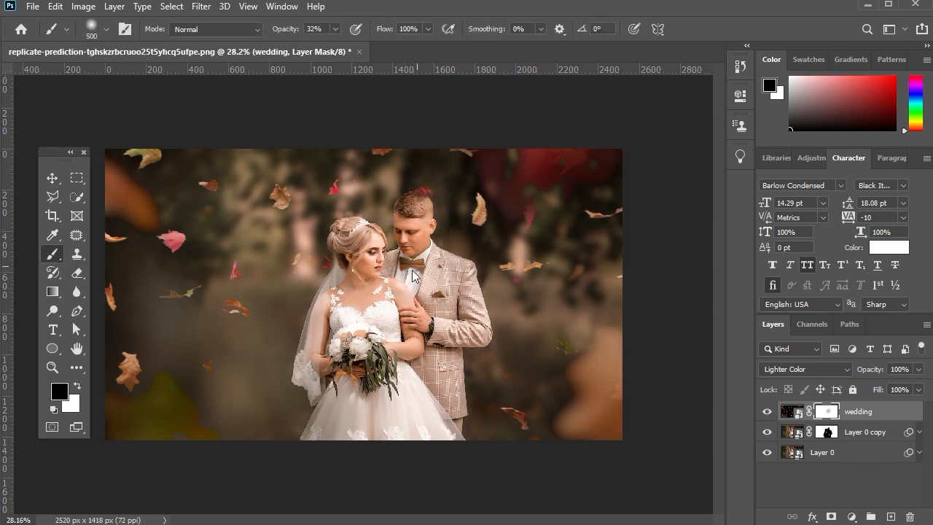
- Paint the leaves off the couple on the mask with a 250 px black brush at 97% opacity
key("bracketleft")
key("bracketleft")
key("bracketleft")
left_click_drag(283, 31, 438, 40)
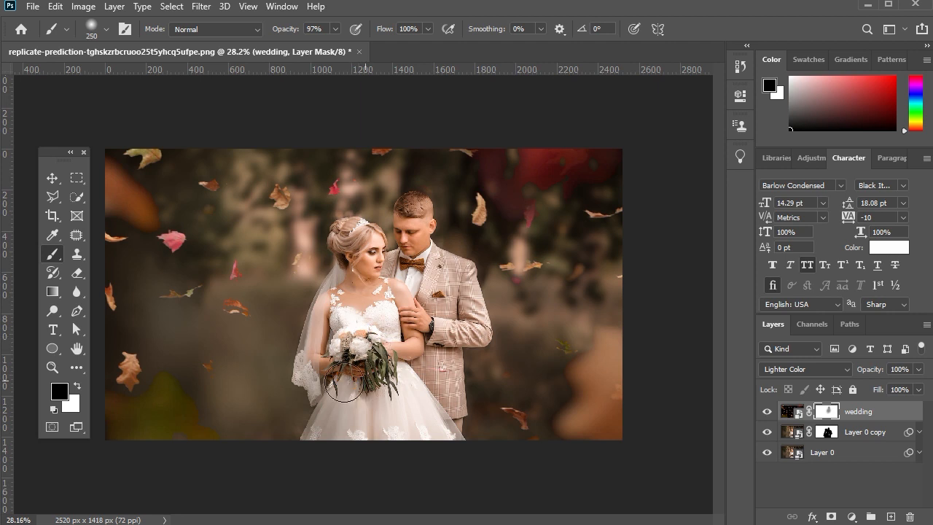
mouse_move(321, 377)
left_mouse_down()
mouse_move(352, 400)
mouse_move(360, 421)
mouse_move(422, 428)
left_mouse_up()
- Paint white on the leaves mask over the bouquet to restore leaves there, and return the foreground color to black
left_click(78, 386)
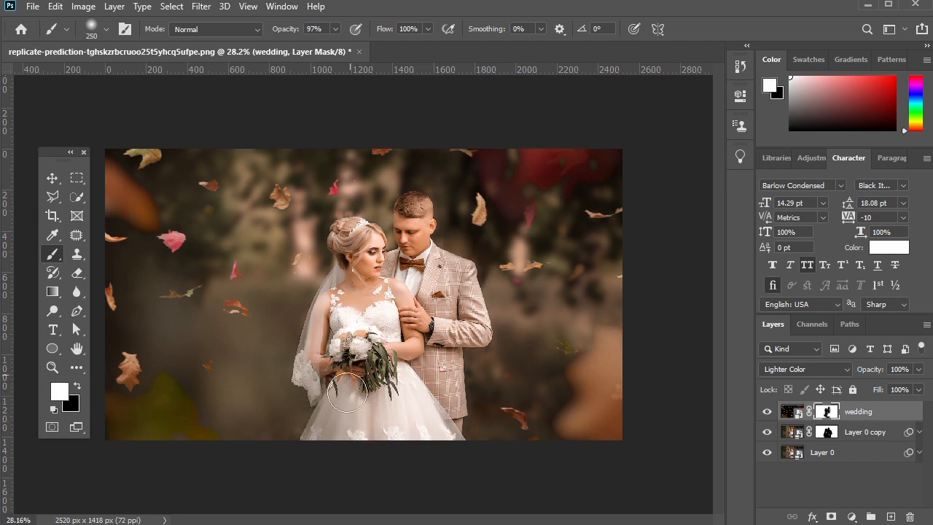
left_click(78, 385)
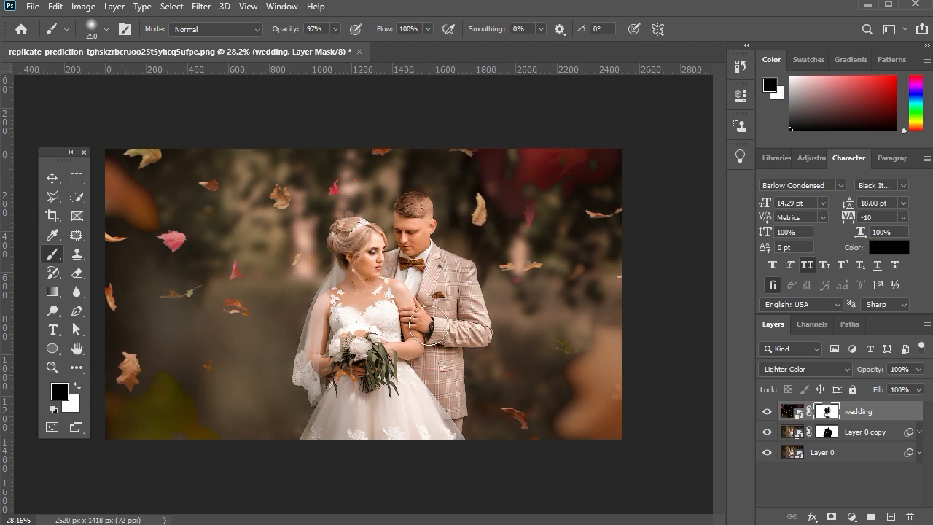
left_click(52, 179)
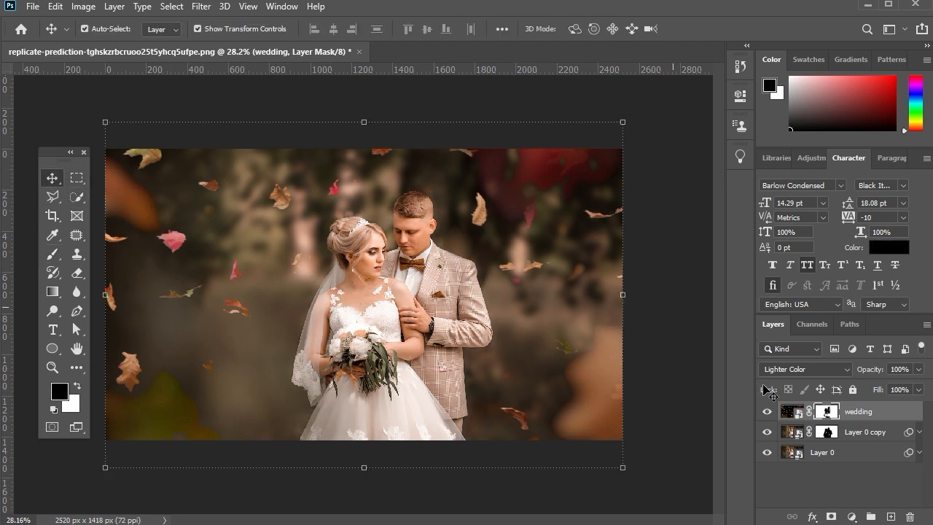
- Add a Levels adjustment clipped to the leaves layer and set its highlight input level to 240
left_click(797, 418)
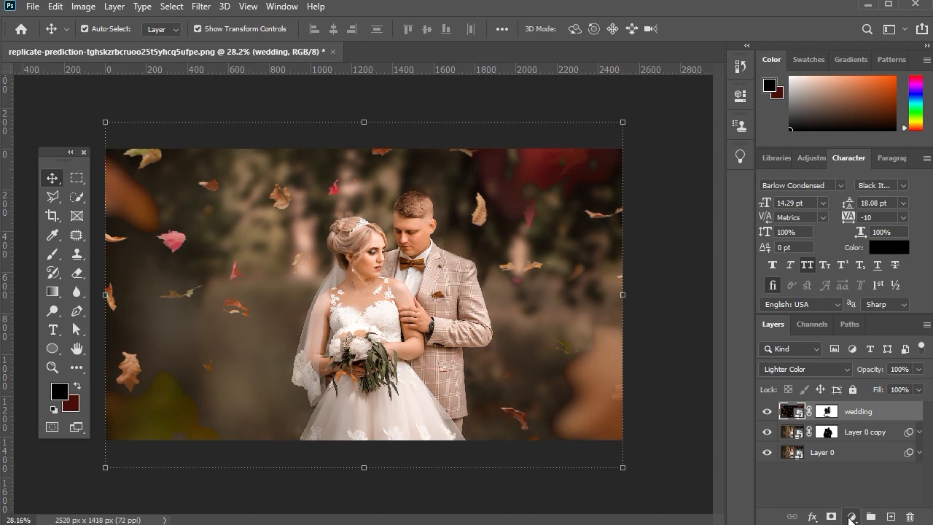
left_click(851, 516)
left_click(839, 318)
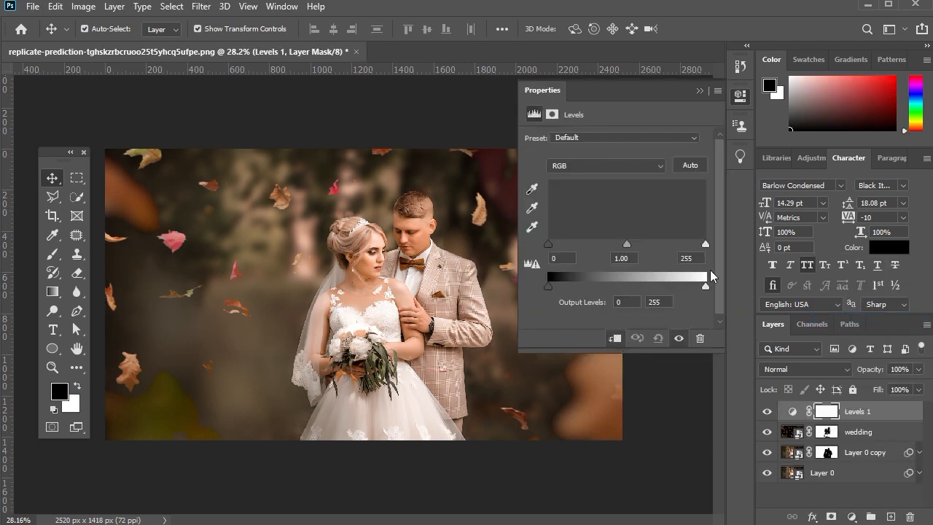
left_click(615, 338)
left_click_drag(706, 244, 701, 250)
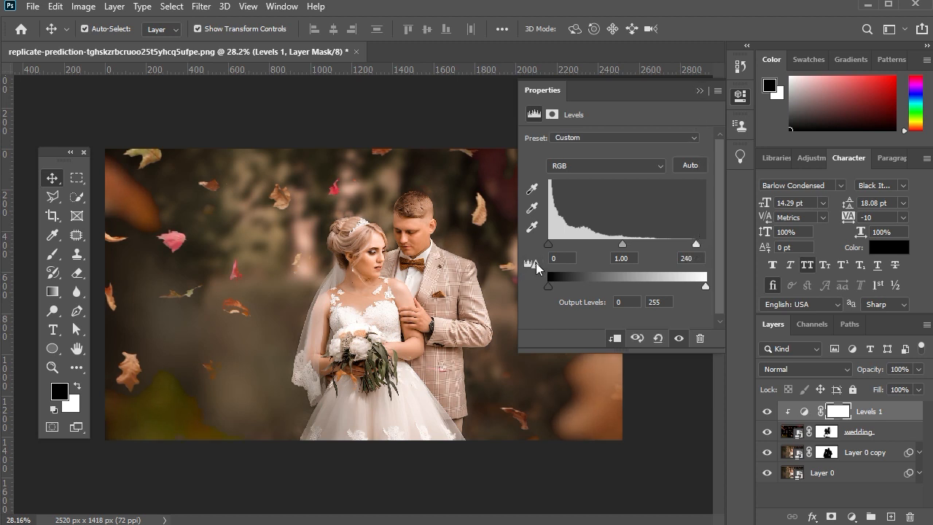
left_click(700, 91)
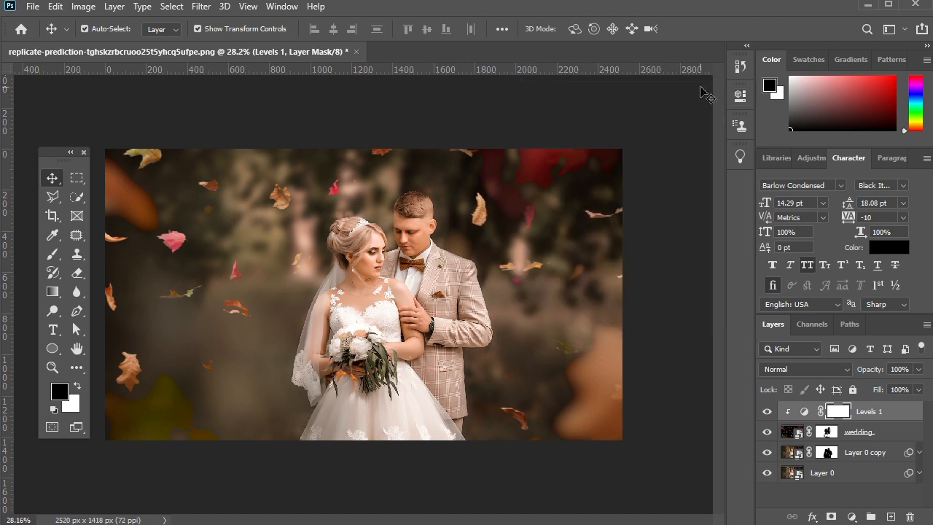
- Apply a Gaussian Blur with a 10-pixel radius to the leaves layer
left_click(849, 428)
left_click(199, 7)
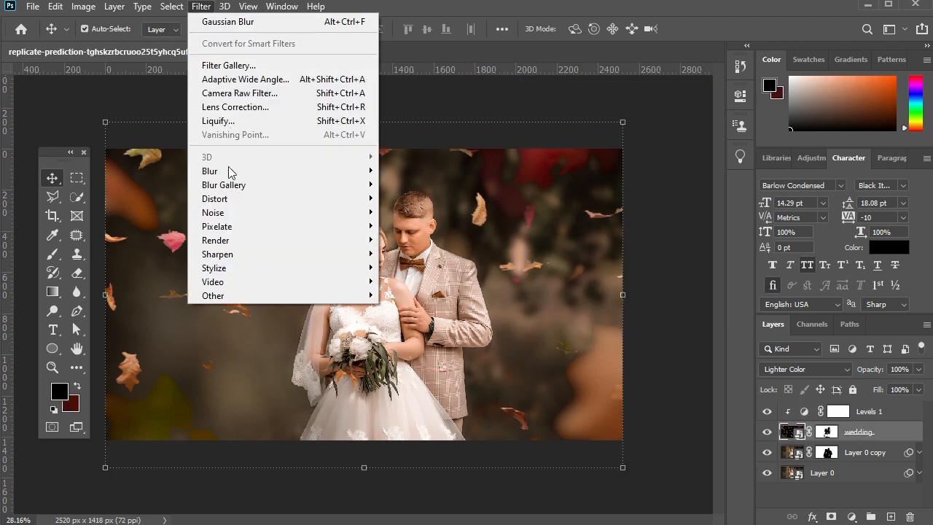
mouse_move(229, 171)
left_click(453, 226)
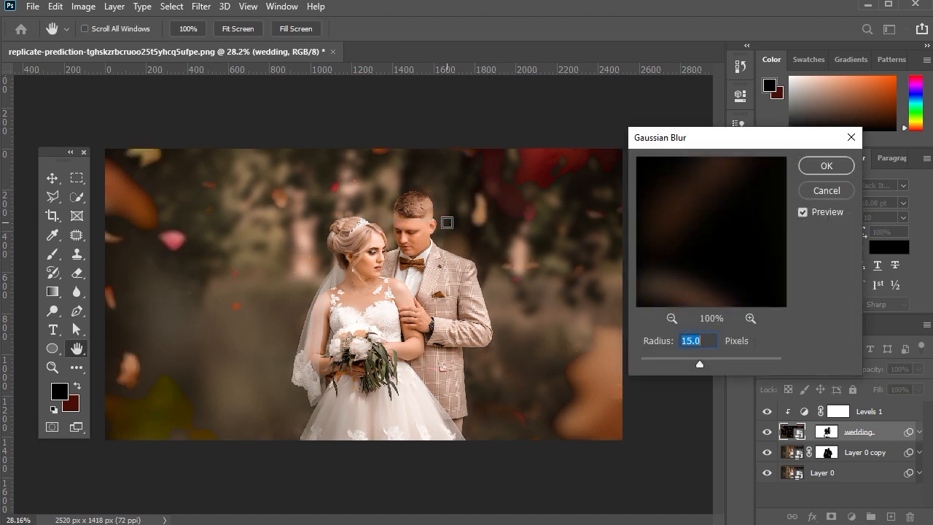
type("10")
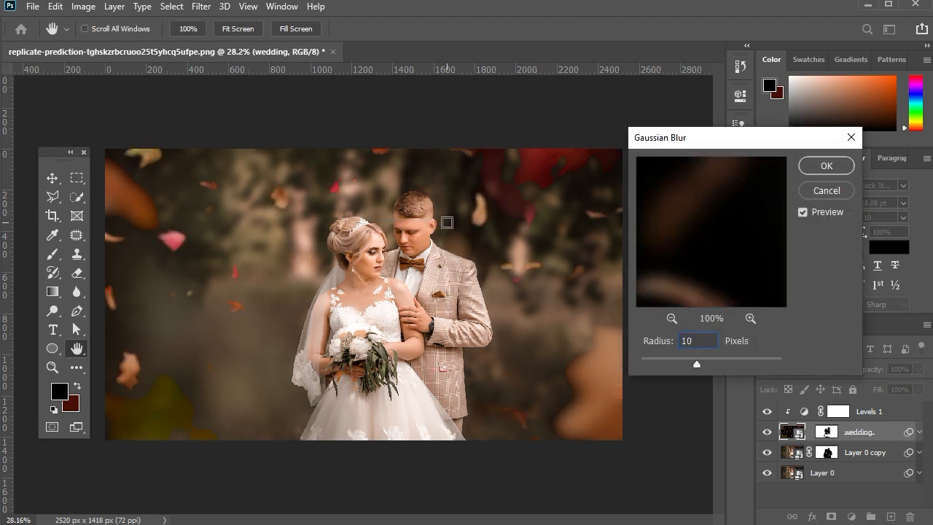
left_click(826, 165)
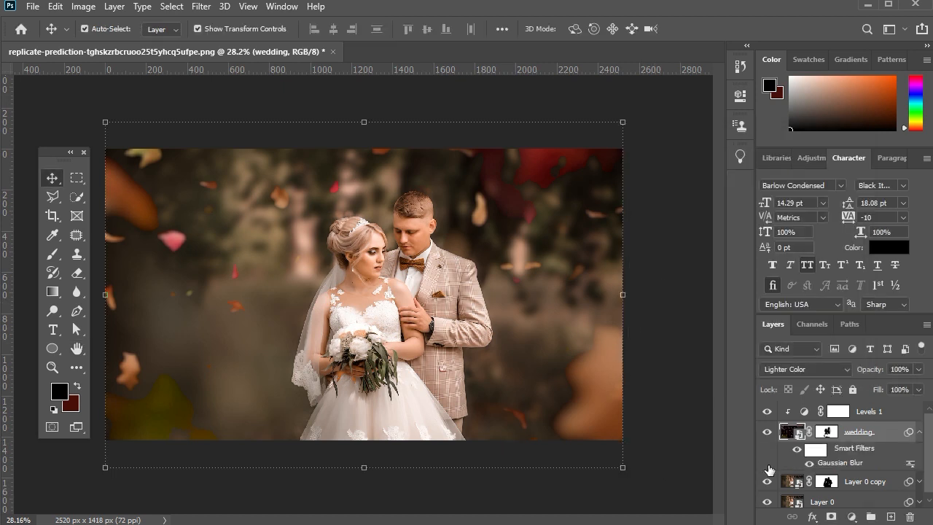
- Compare the photo with and without the leaves layer by toggling its visibility, and deselect the layer
left_click(767, 432)
left_click(767, 432)
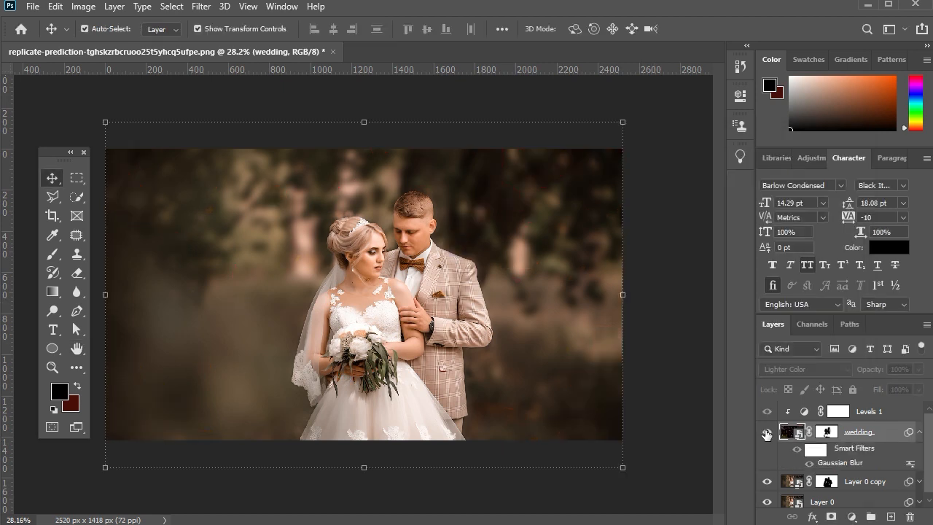
left_click(647, 421)
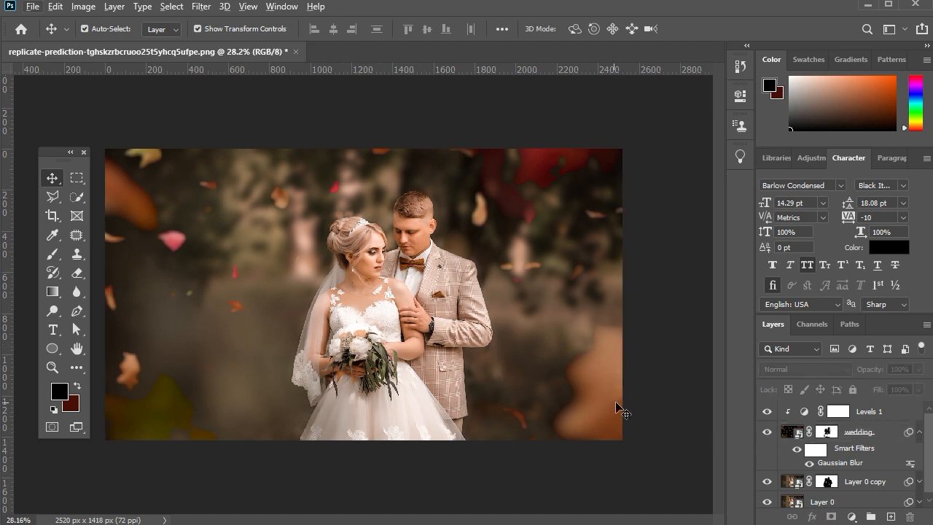